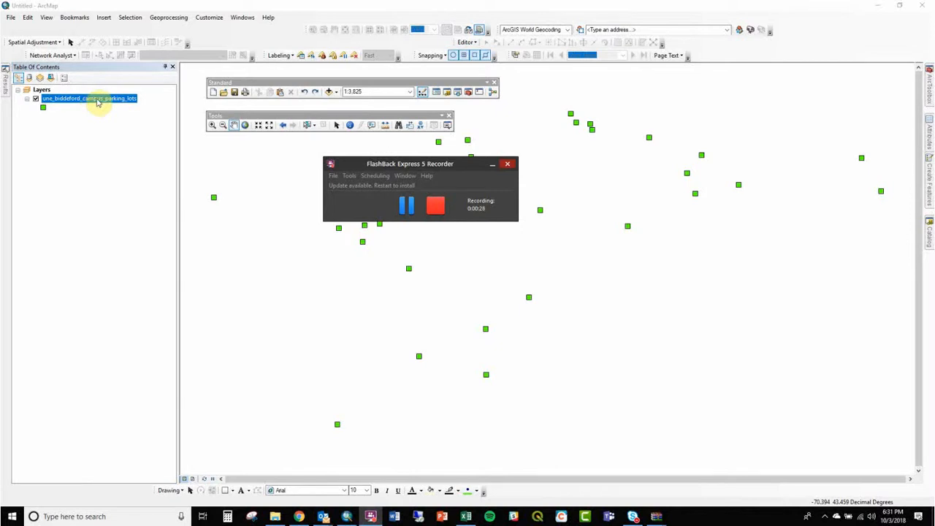
- Copy the une_biddeford_campus_parking_lots layer and paste three duplicates of it into the Layers data frame
right_click(90, 102)
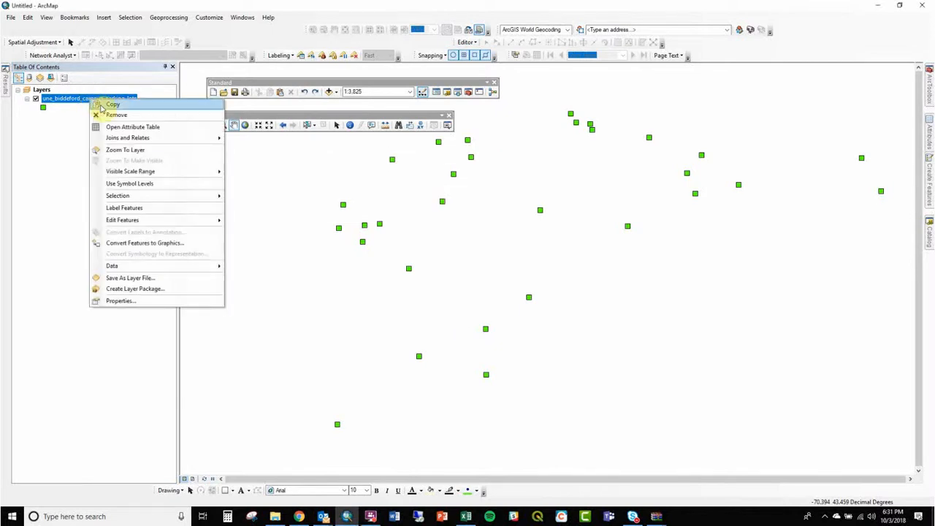
left_click(110, 105)
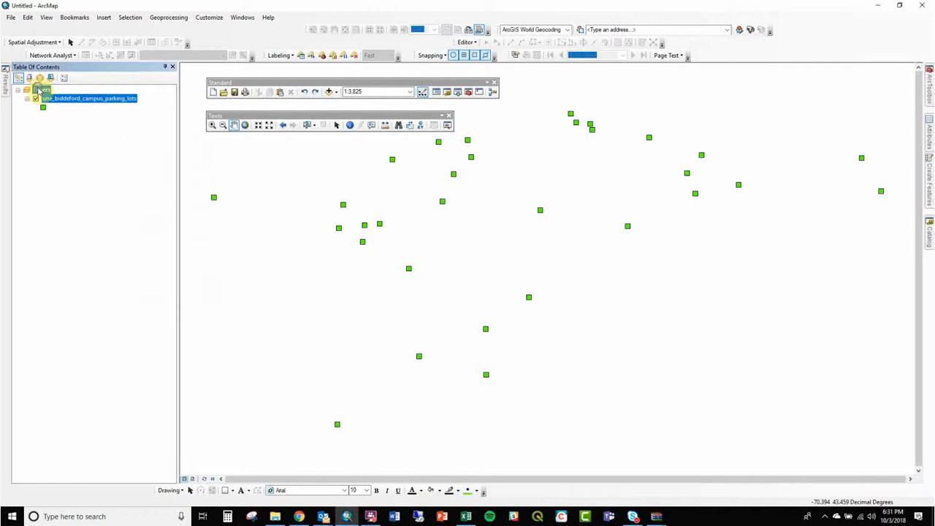
right_click(40, 89)
left_click(65, 133)
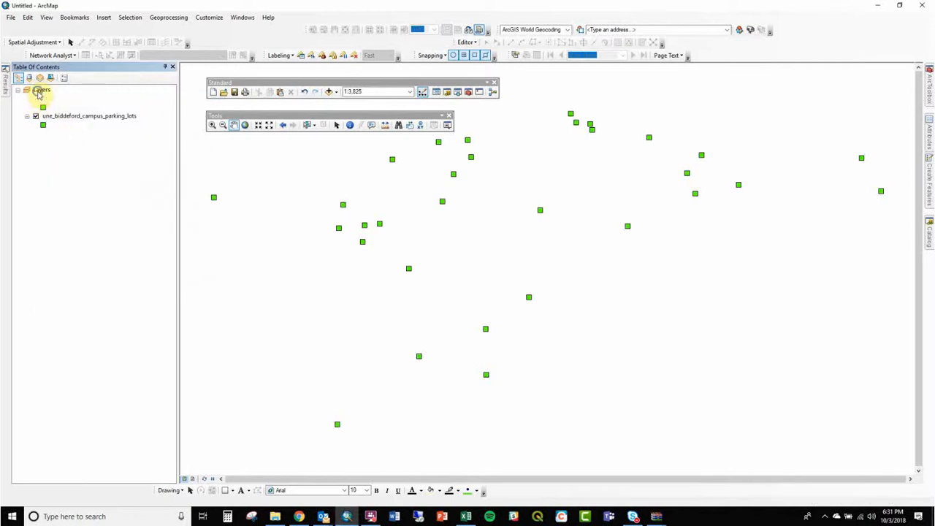
right_click(39, 89)
left_click(66, 138)
right_click(41, 91)
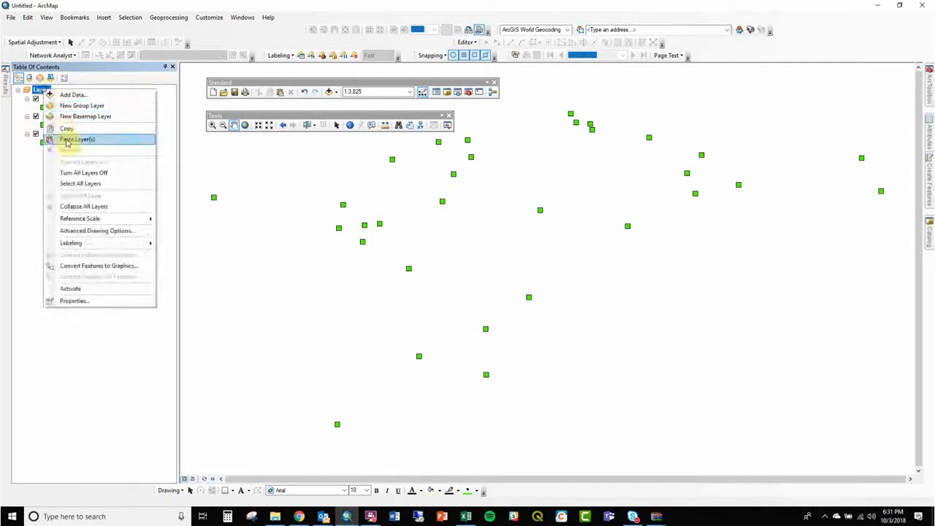
left_click(66, 140)
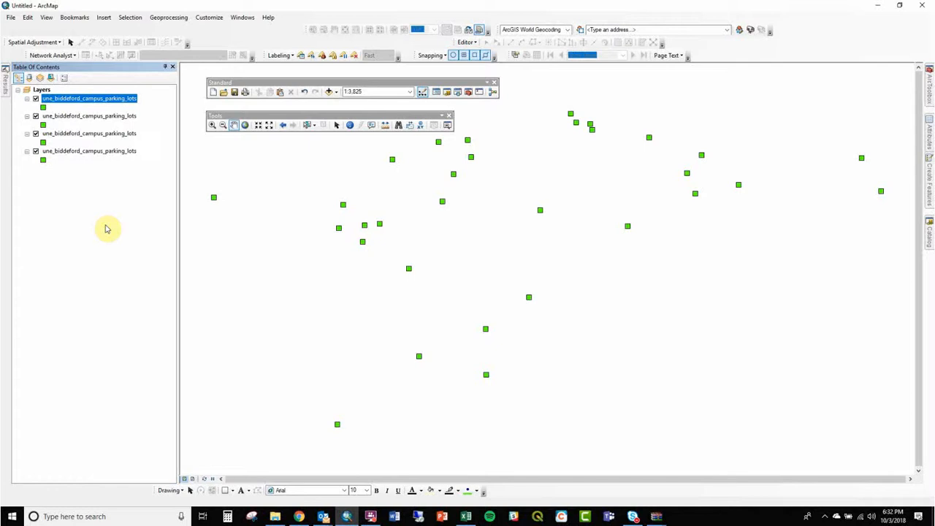
- Symbolize the lowest parking lots layer by unique values of the type_of_pa field, adding all values
double_click(88, 151)
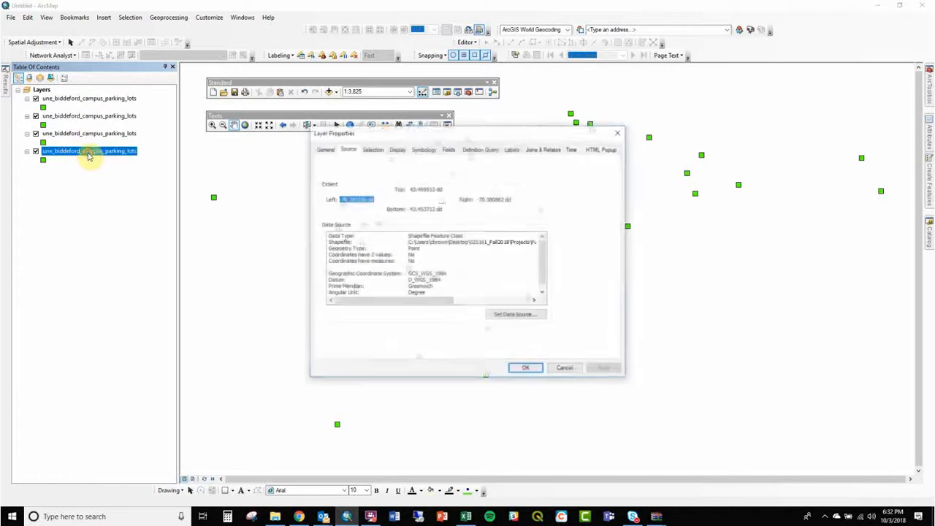
left_click(424, 149)
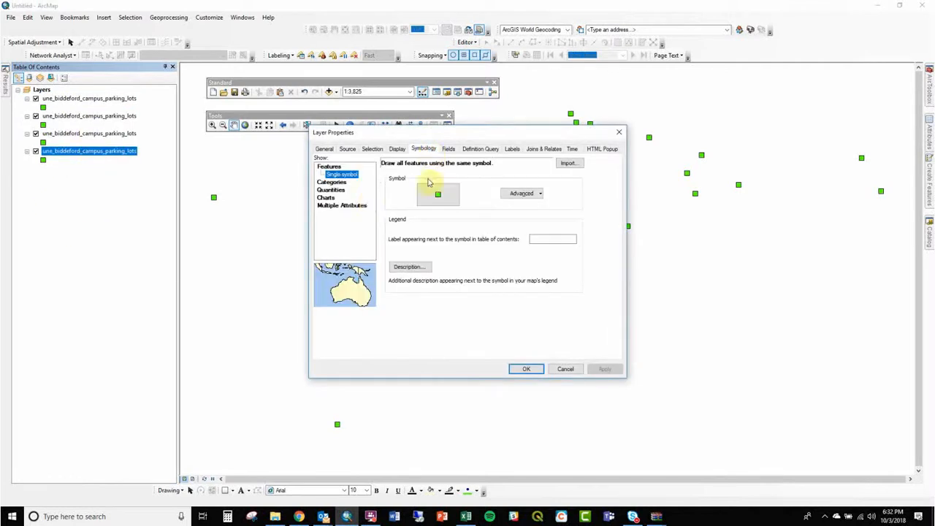
left_click(342, 183)
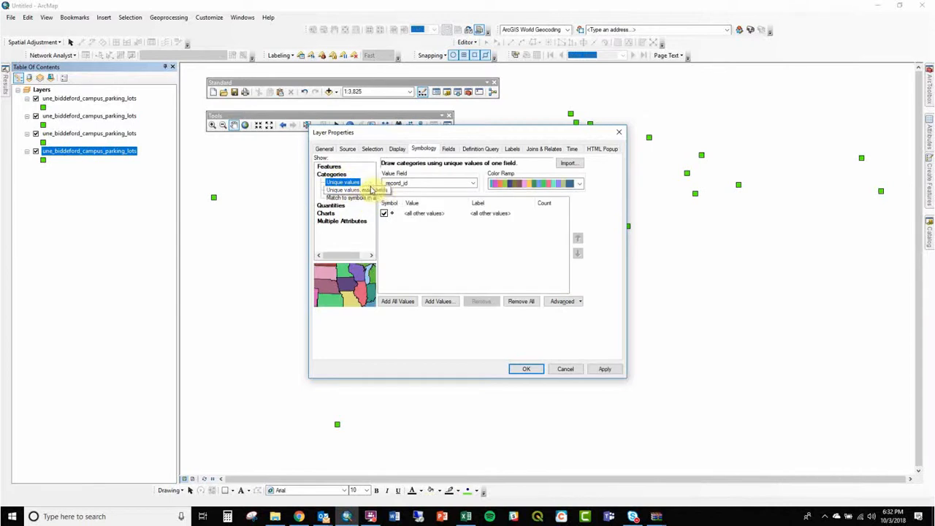
left_click(398, 184)
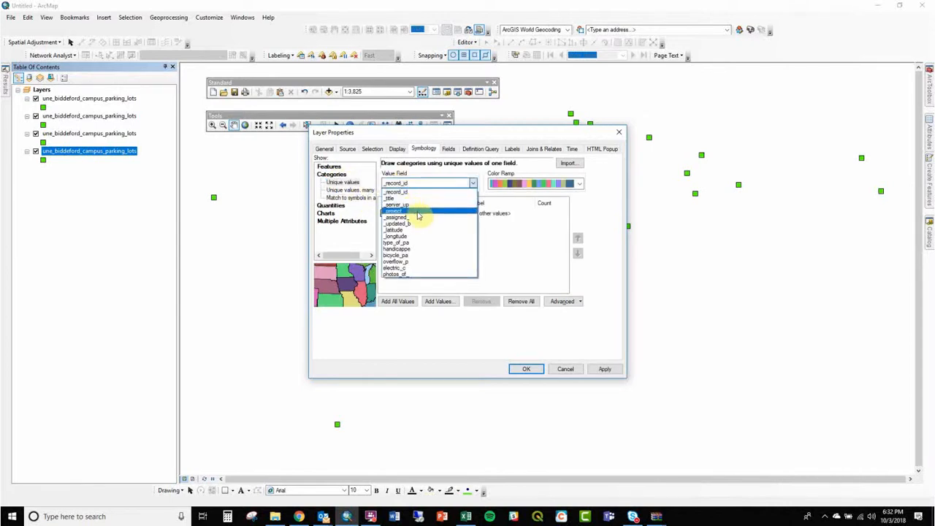
left_click(417, 242)
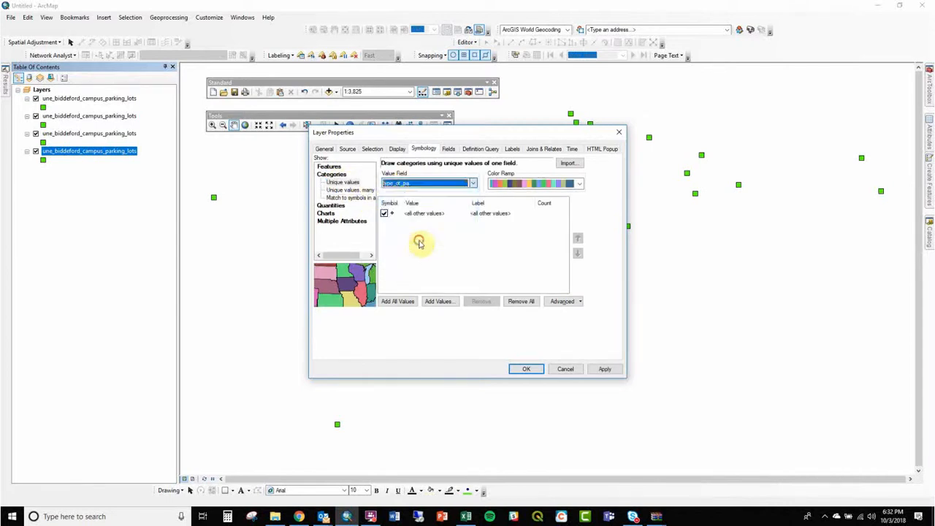
left_click(398, 301)
- Set the size of all the category symbols to 8
right_click(444, 261)
left_click(501, 334)
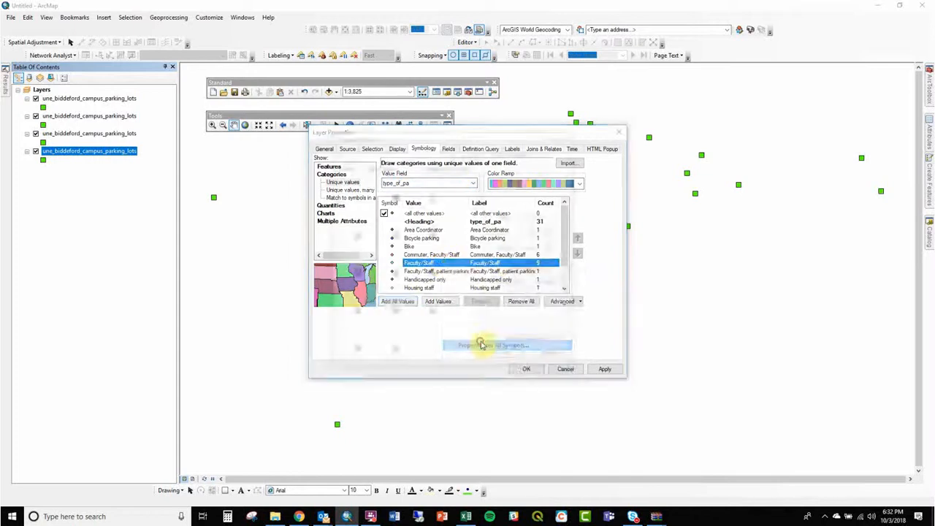
double_click(537, 233)
type("8")
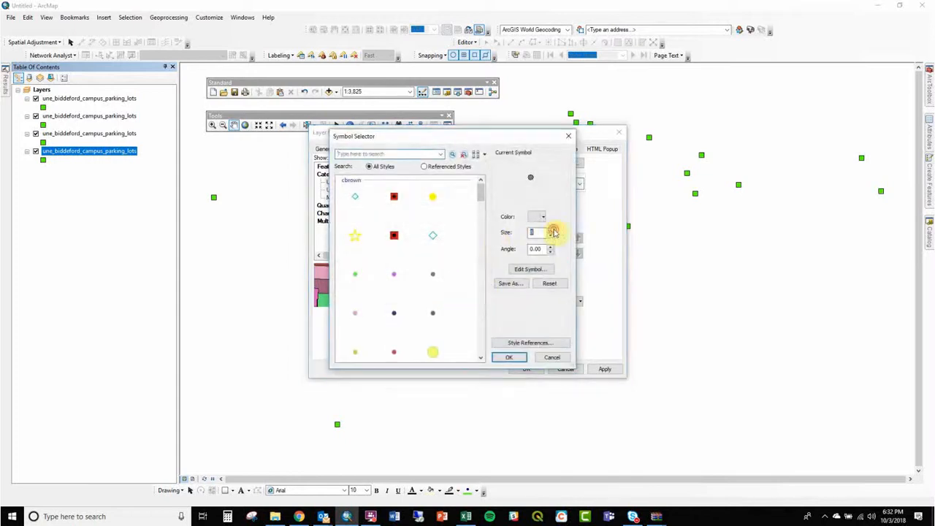
left_click(511, 357)
- Exclude the all other values class, choose another multicolour ramp for the categories and apply the symbology
left_click(384, 212)
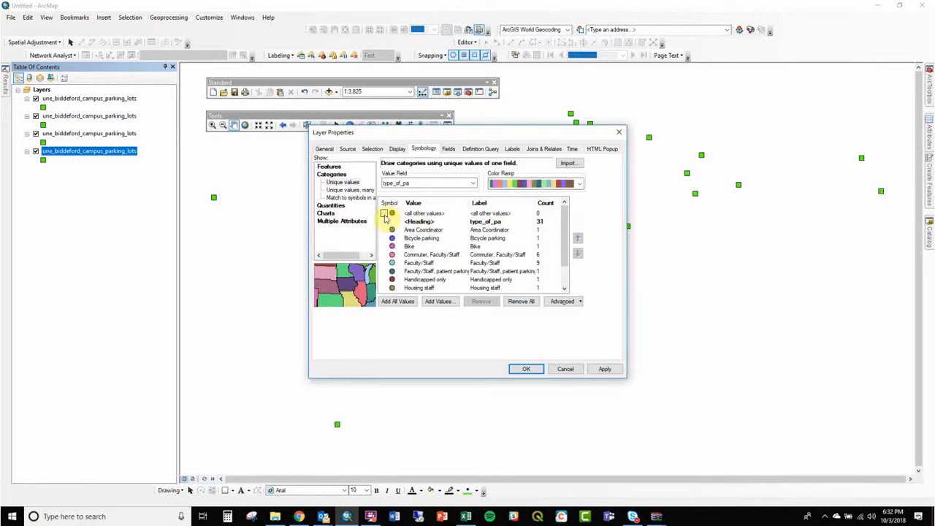
left_click(503, 183)
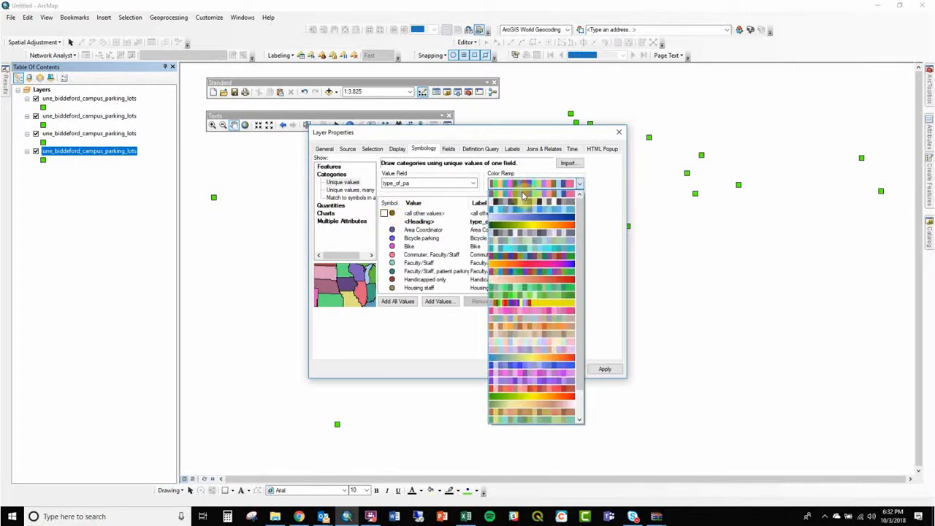
left_click(521, 193)
left_click(604, 369)
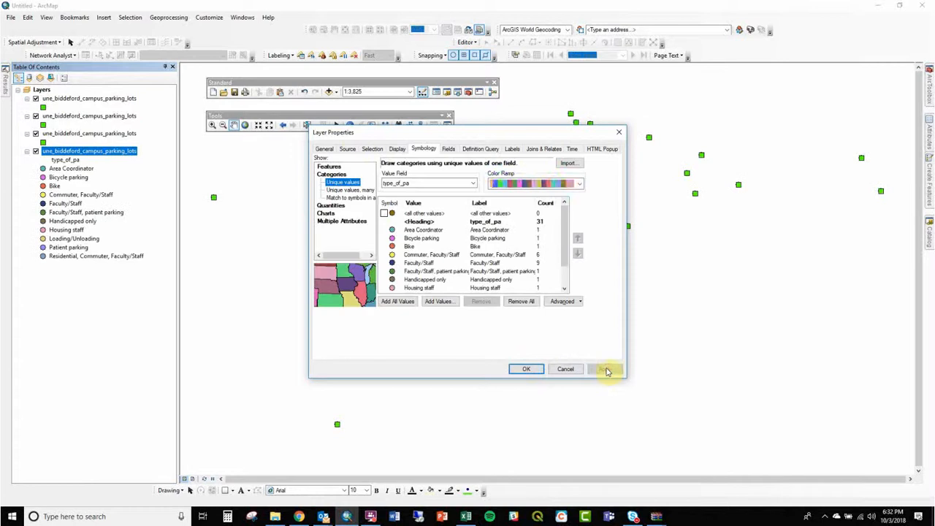
left_click(526, 369)
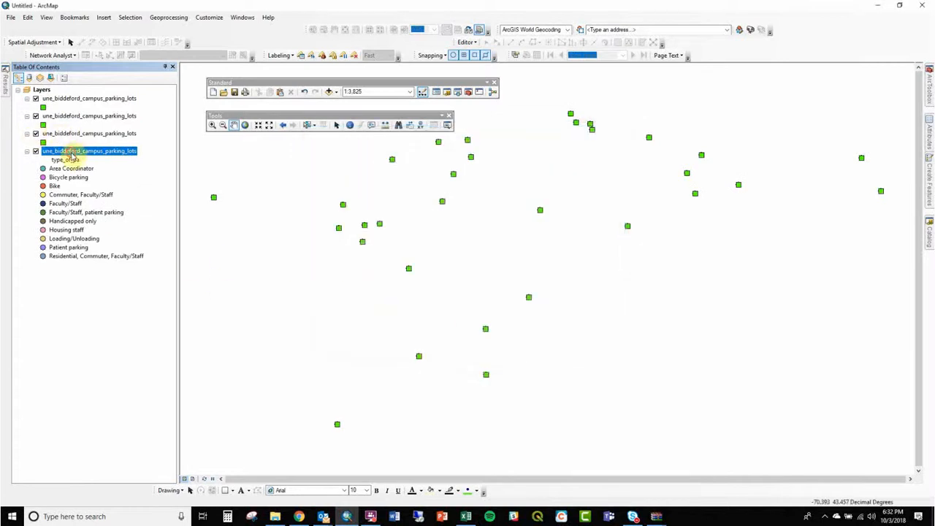
- Move the categorized parking lots layer above its duplicates and enlarge all of its symbols
left_click_drag(73, 156, 75, 96)
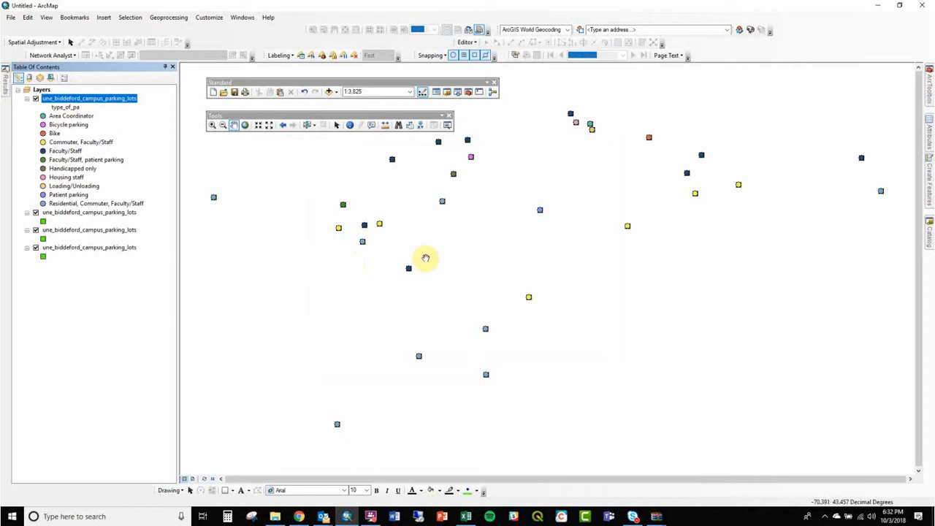
scroll(455, 271, "up", 2)
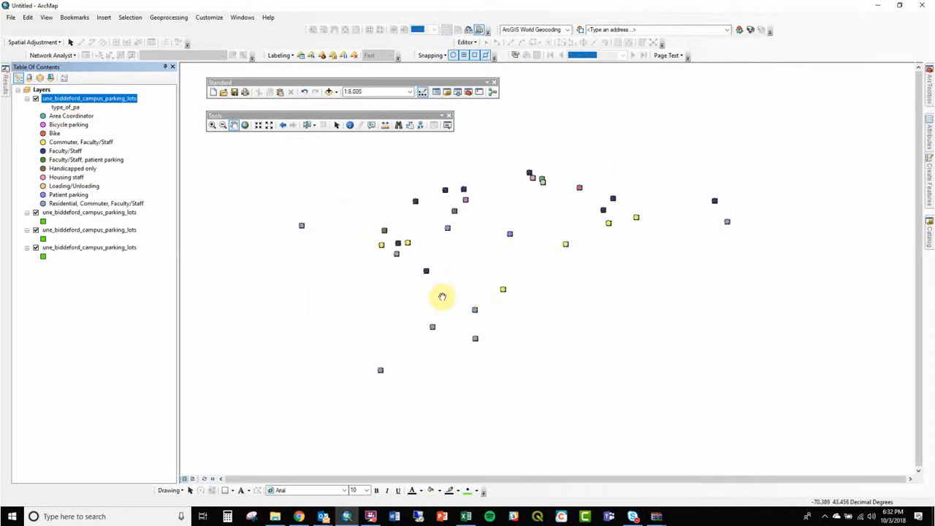
double_click(76, 98)
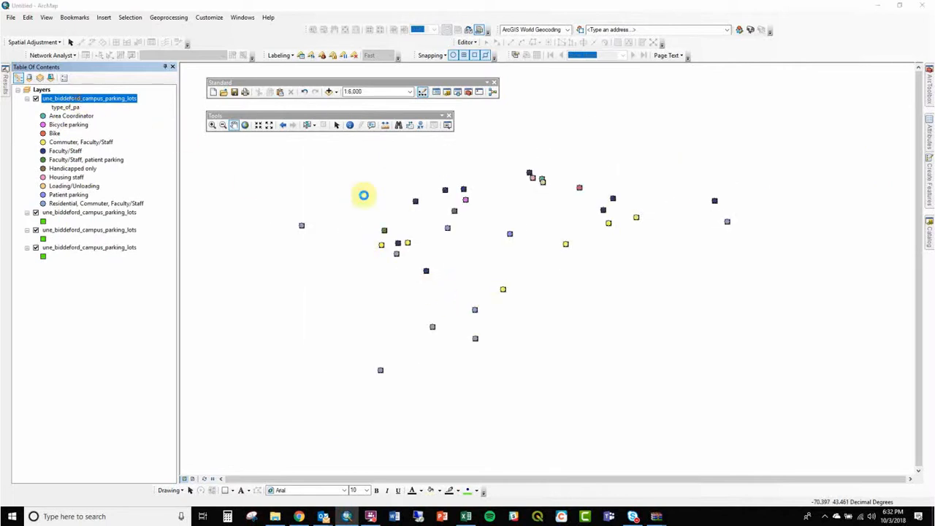
right_click(490, 244)
left_click(532, 336)
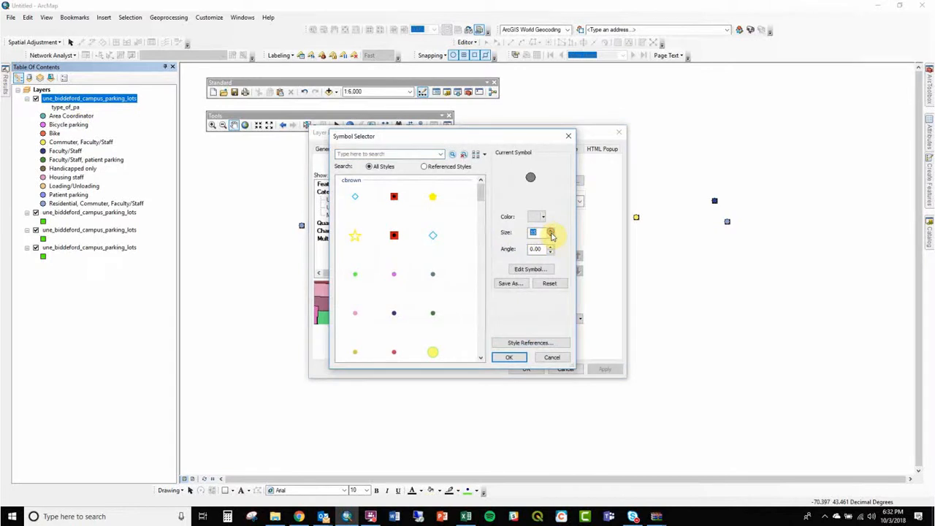
left_click(519, 357)
left_click(528, 369)
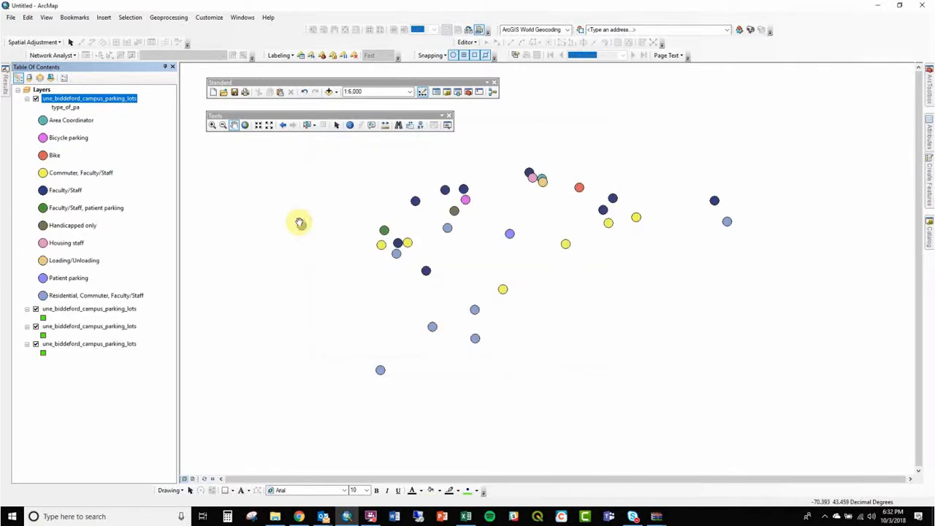
- Try symbolizing the categorized layer by quantity by category on the type_of_pa field, adding all values
left_click(114, 107)
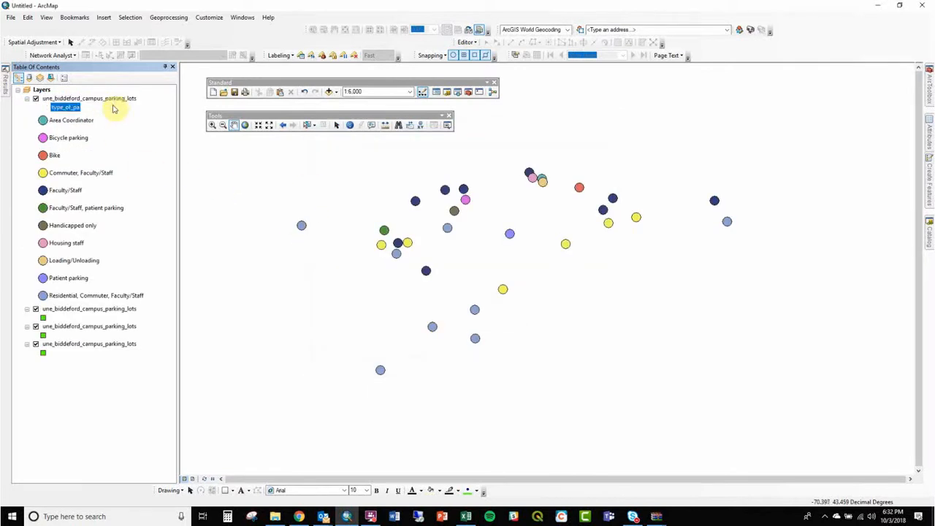
double_click(111, 99)
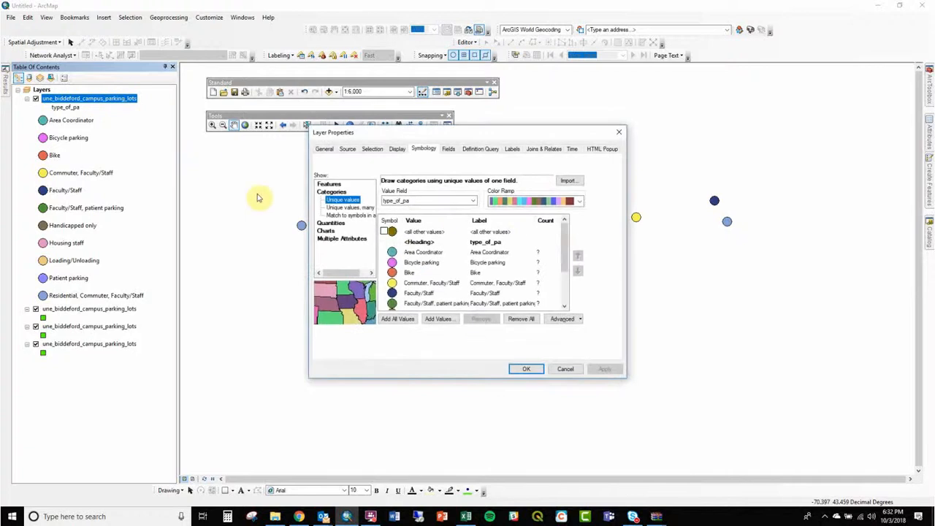
left_click(349, 239)
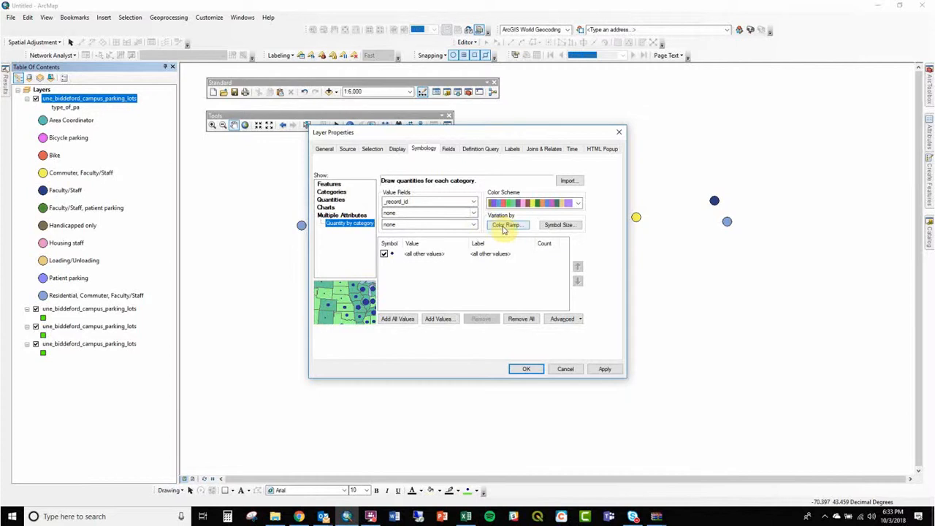
left_click(419, 204)
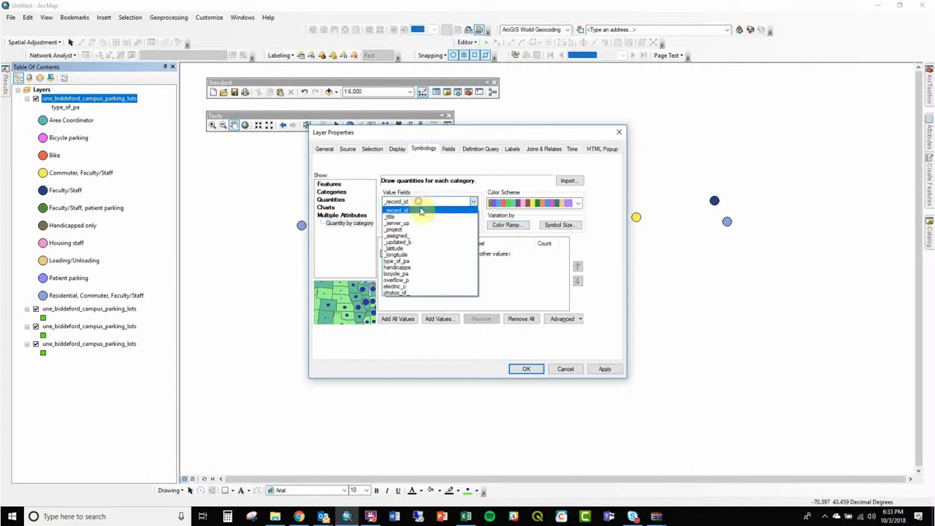
left_click(433, 262)
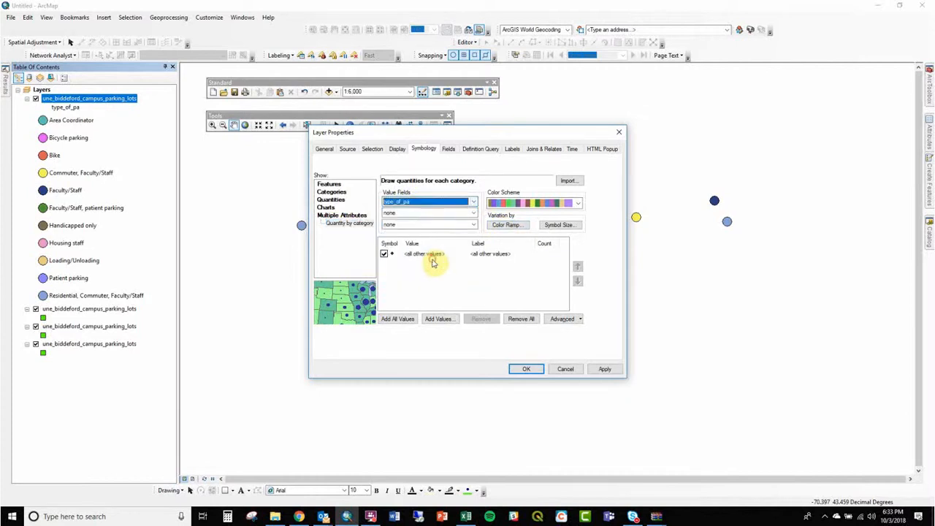
left_click(398, 318)
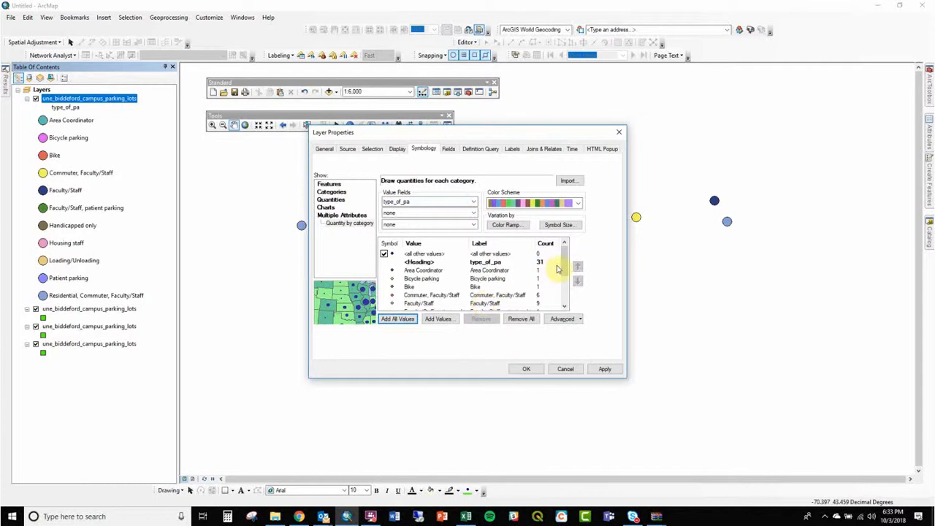
- Enlarge all the symbols of the quantity-by-category classification
left_click_drag(562, 248, 563, 284)
right_click(436, 271)
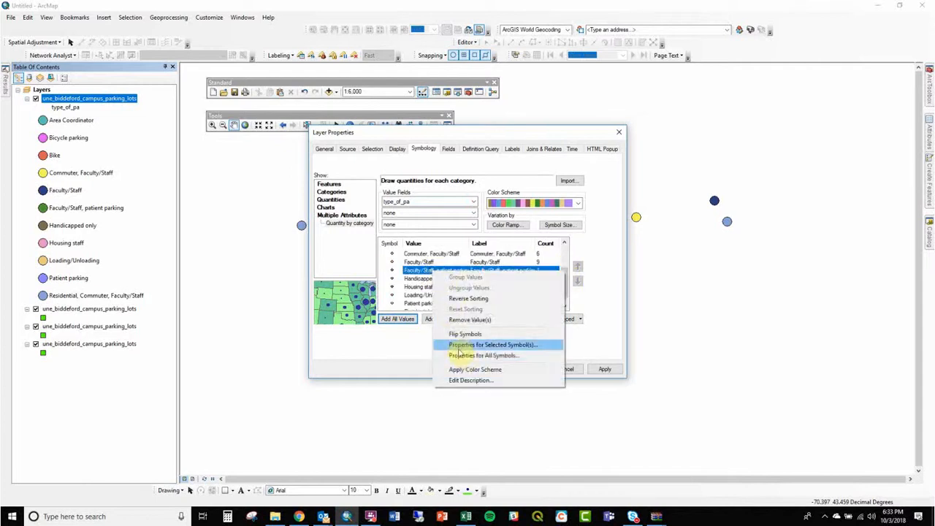
left_click(463, 355)
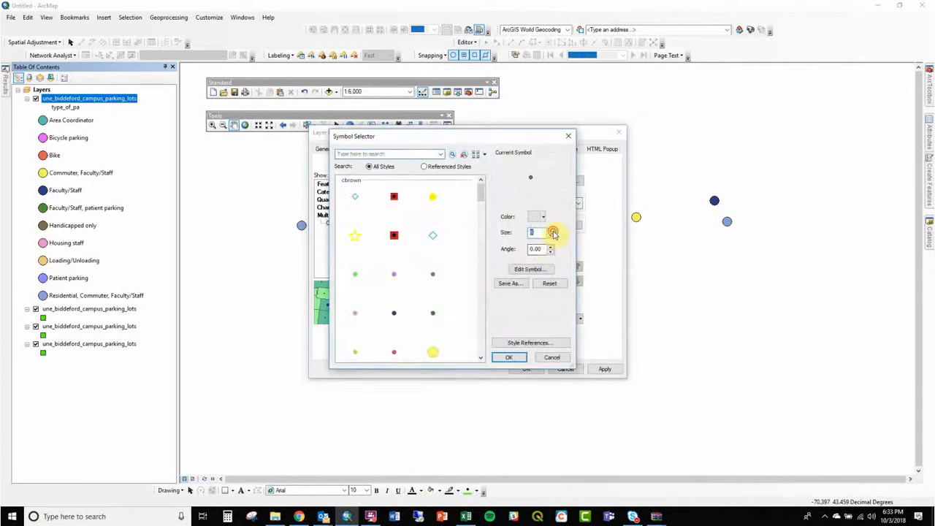
left_click(520, 357)
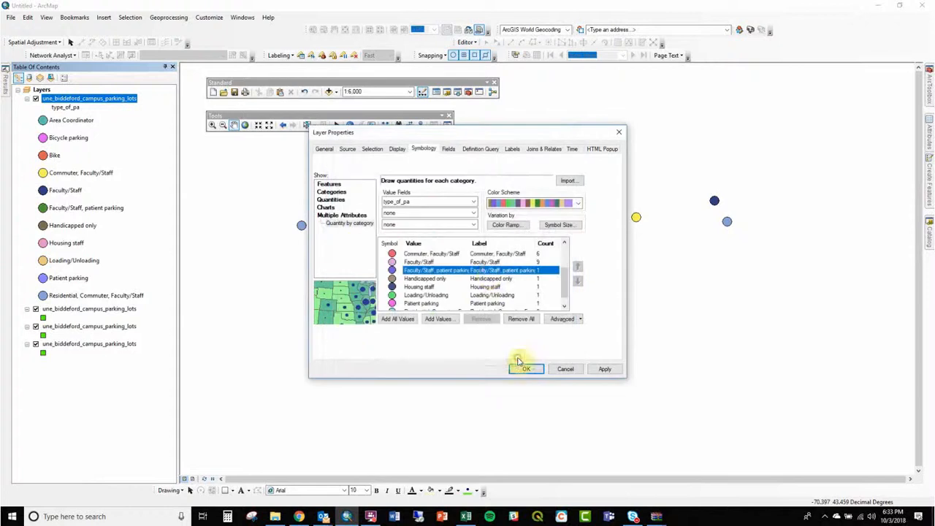
- Try using type_of_pa as the second value field too and add all the combined values
left_click(436, 213)
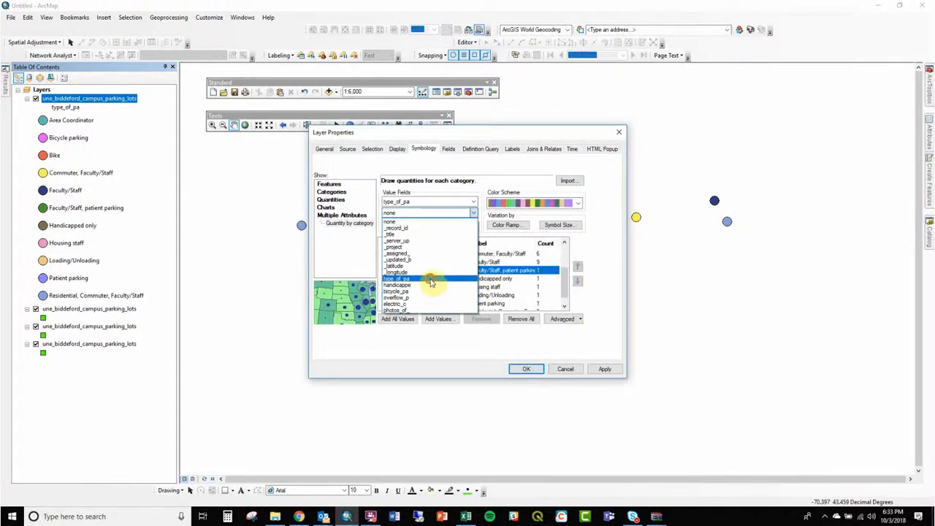
left_click(429, 278)
left_click(397, 318)
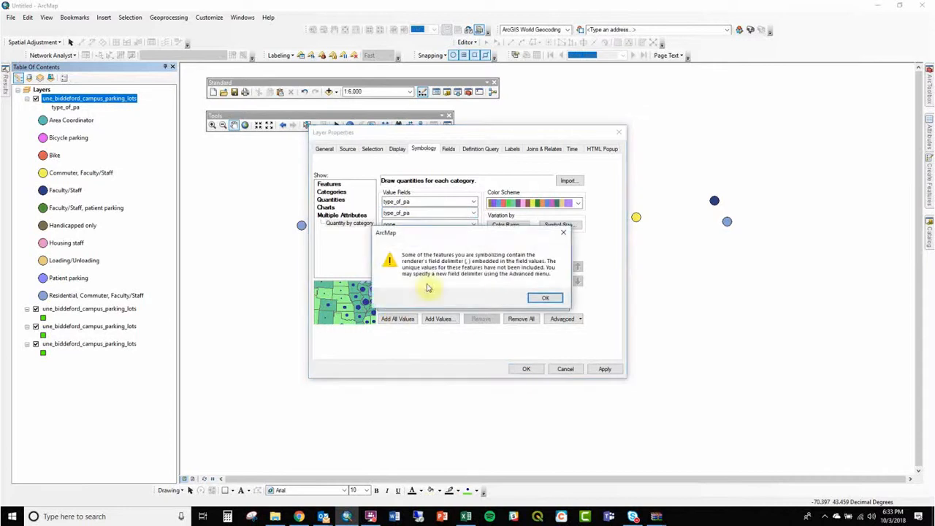
left_click(541, 296)
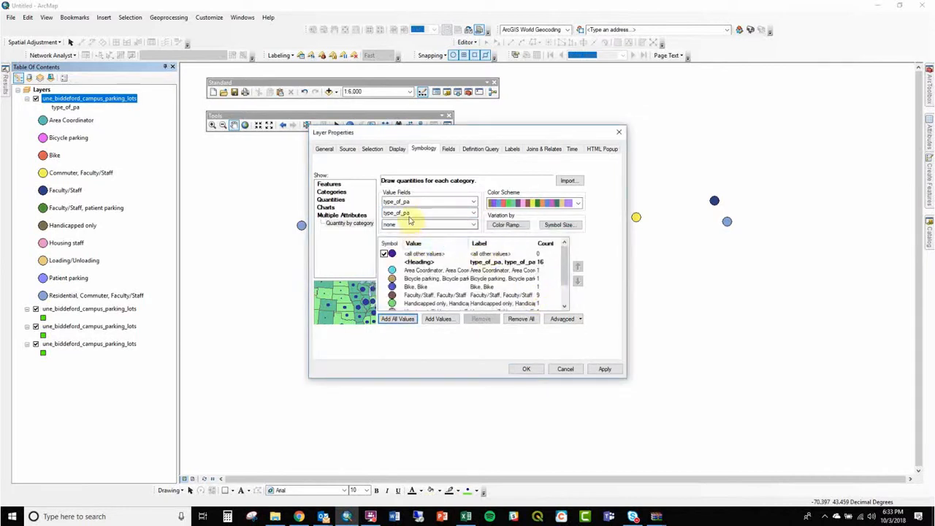
- Switch the layer's symbology back to categories by unique values on the type_of_pa field
left_click(338, 191)
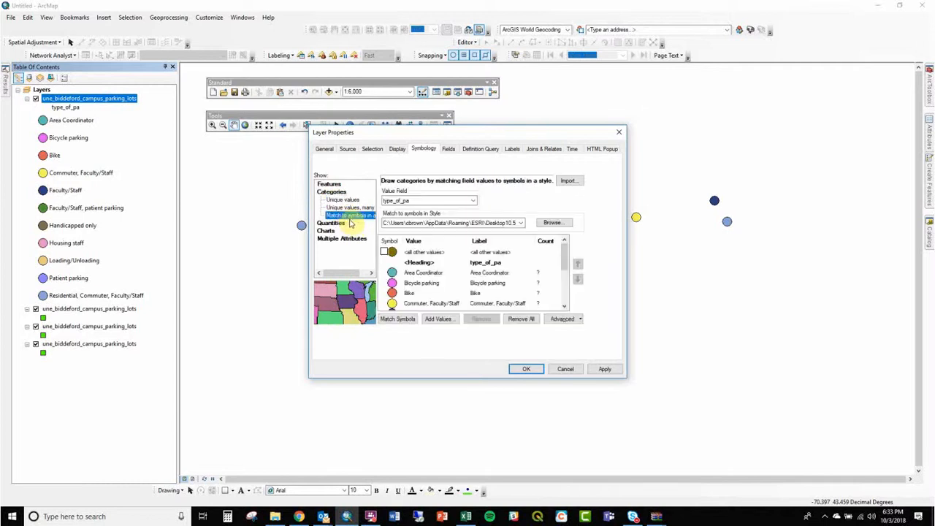
left_click(349, 207)
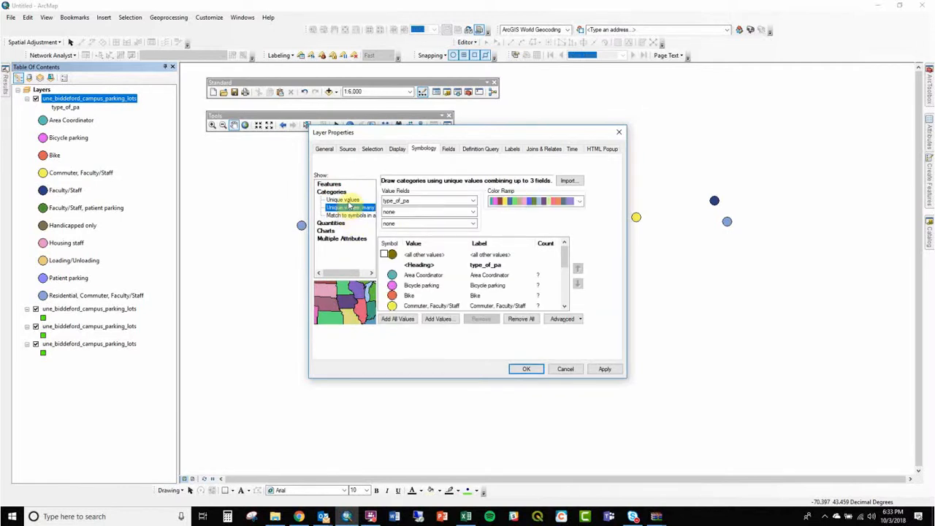
left_click(348, 203)
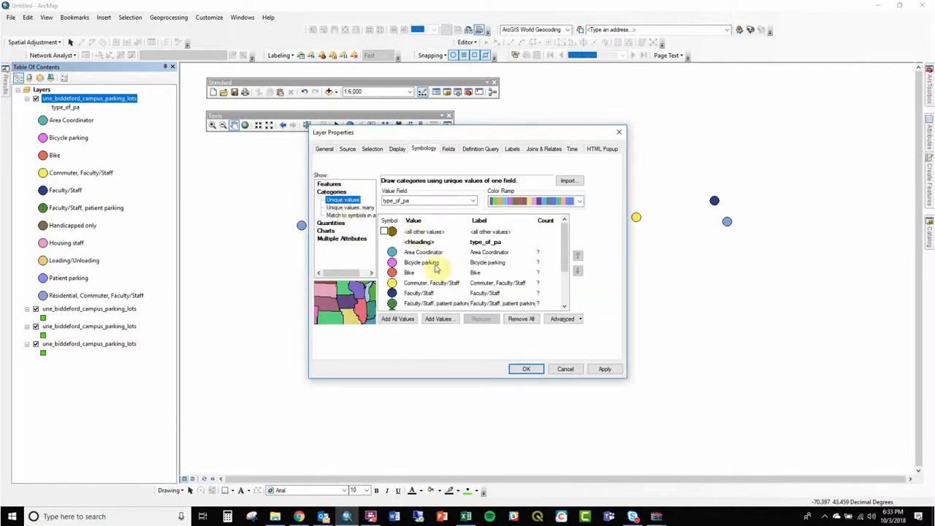
- Calculate the feature count for every parking type and review the counts down to Residential, Commuter, Faculty/Staff
left_click_drag(563, 248, 584, 292)
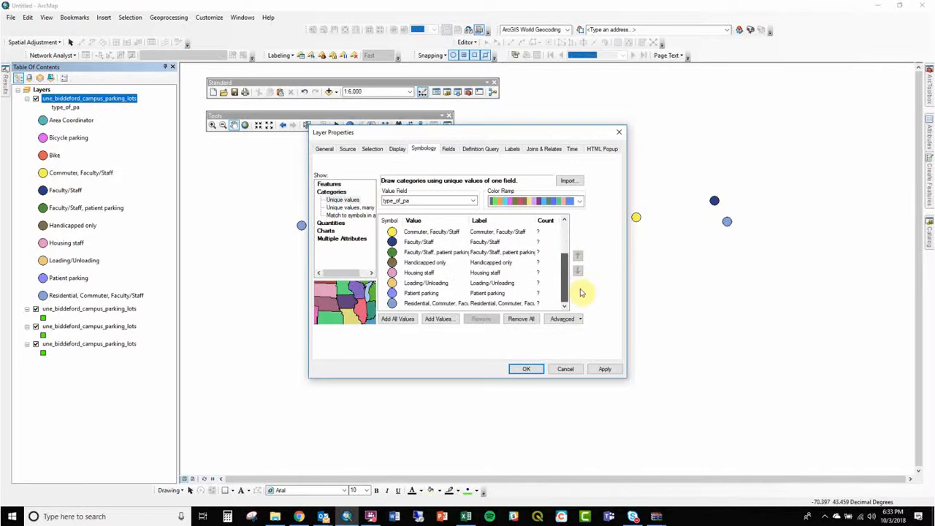
left_click(437, 304)
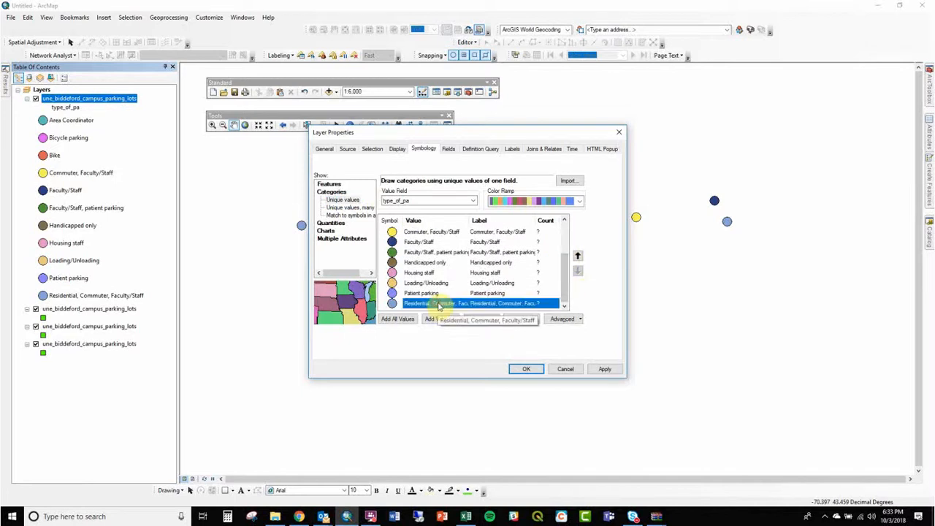
left_click(544, 220)
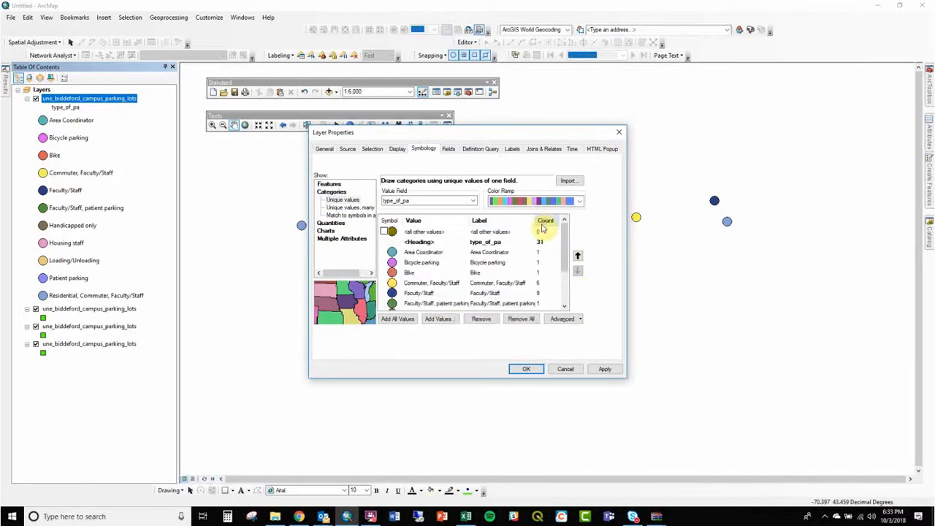
left_click_drag(567, 244, 578, 271)
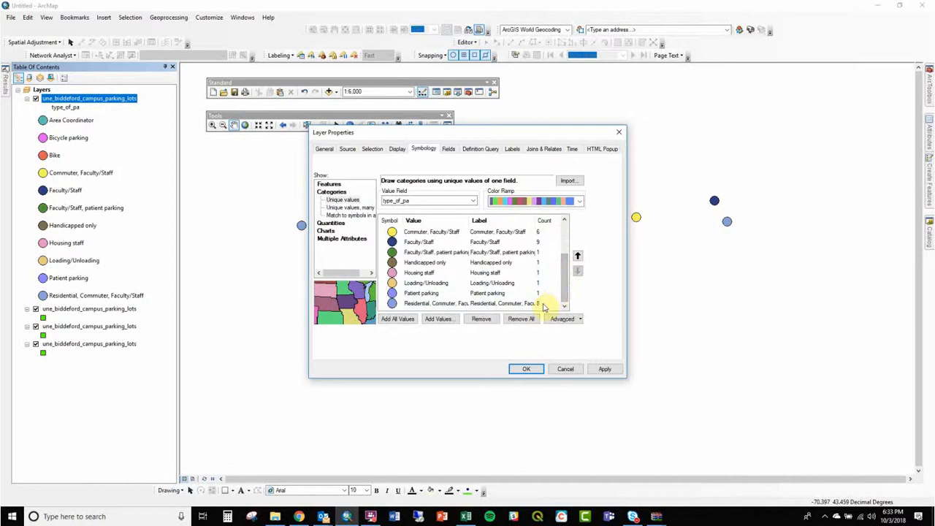
- Open the symbol choices for Residential, Commuter, Faculty/Staff, and switch to Outlook to search the mailbox by the sender's surname
double_click(393, 303)
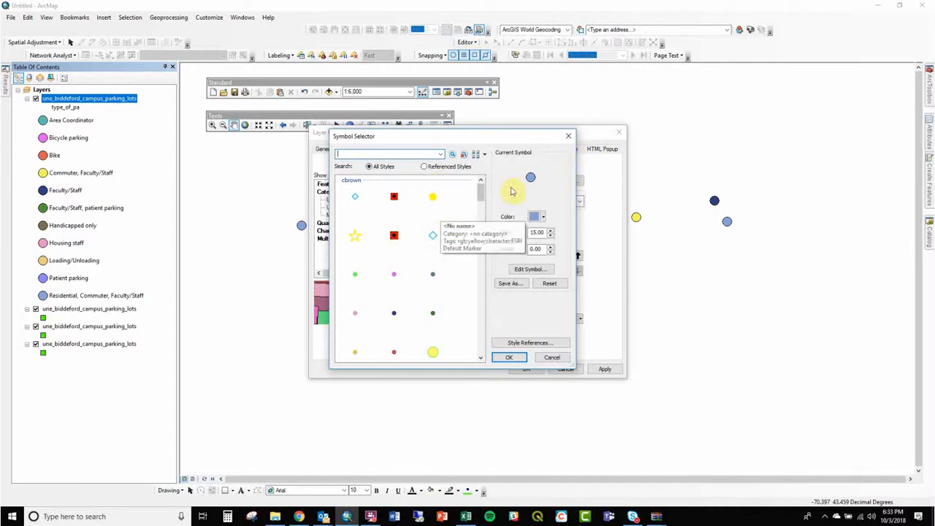
mouse_move(322, 516)
left_click(276, 467)
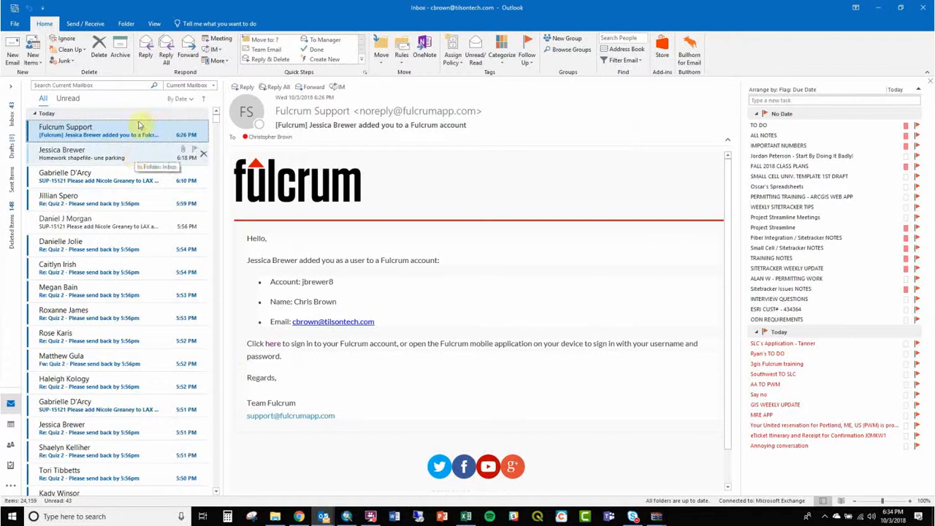
left_click(128, 85)
type("brewer")
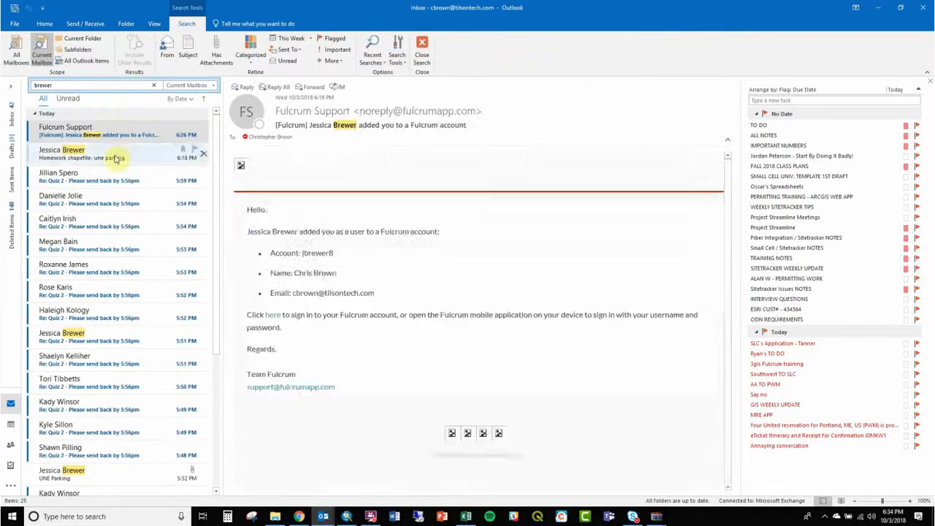
- Check the sender's messages, marking the Fulcrum account notification as unread and opening the UNE Parking message
left_click(115, 152)
left_click(108, 333)
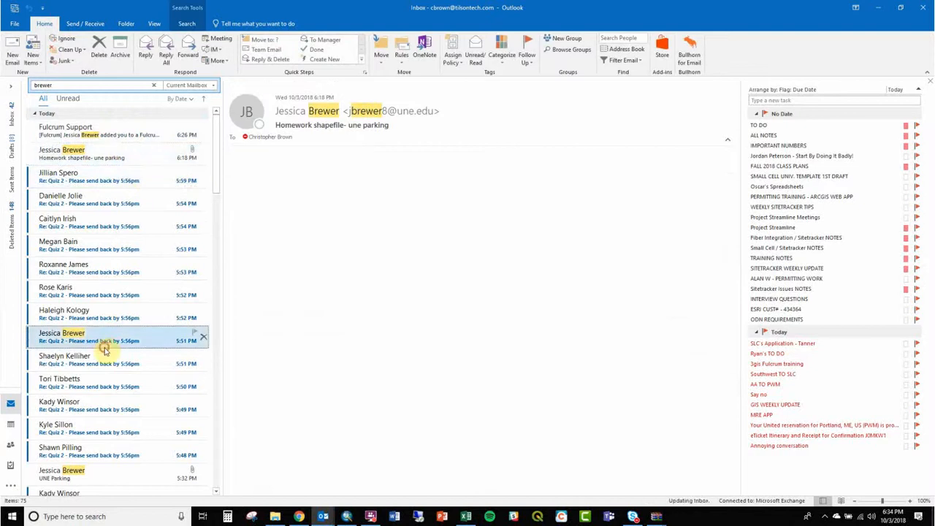
left_click(122, 139)
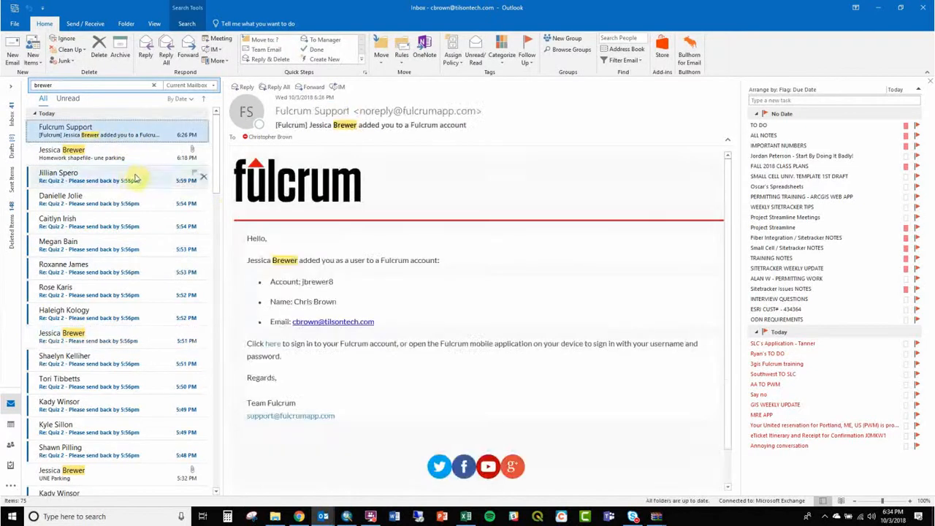
right_click(95, 340)
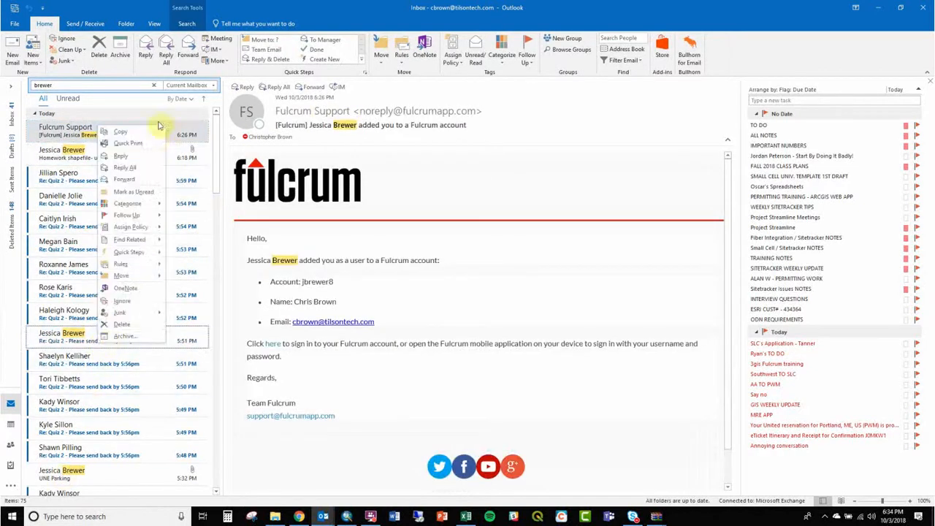
left_click(133, 191)
scroll(142, 387, "down", 2)
left_click(124, 414)
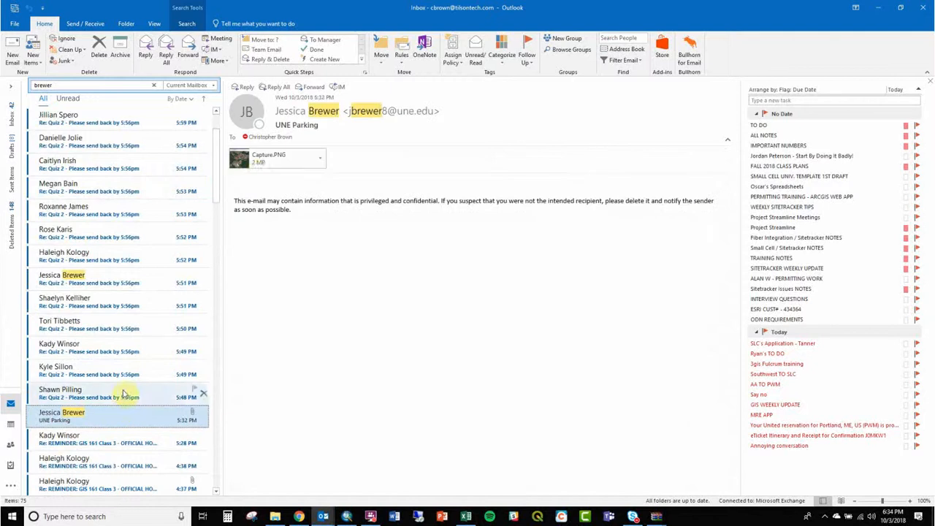
- View the attached Capture.PNG, and return to ArcMap, dismissing the open symbol choices without a change
left_click(260, 163)
double_click(260, 164)
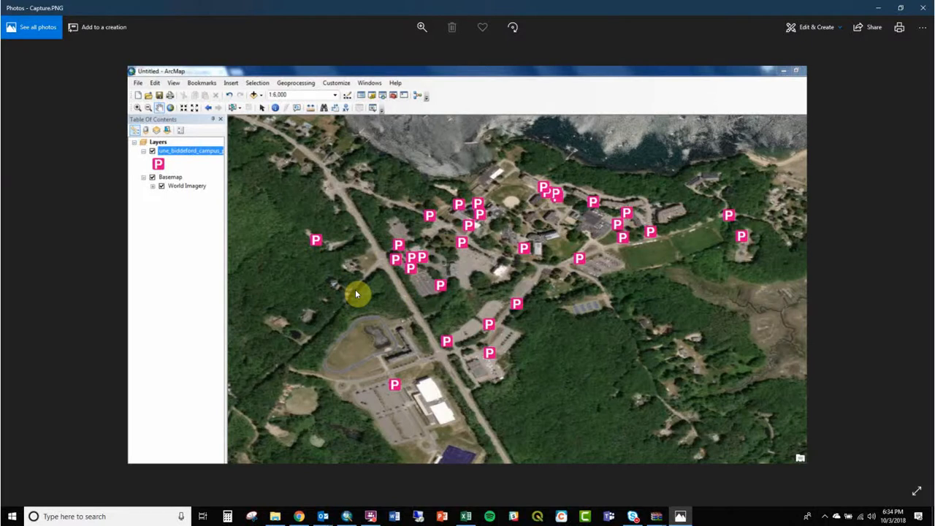
left_click(922, 8)
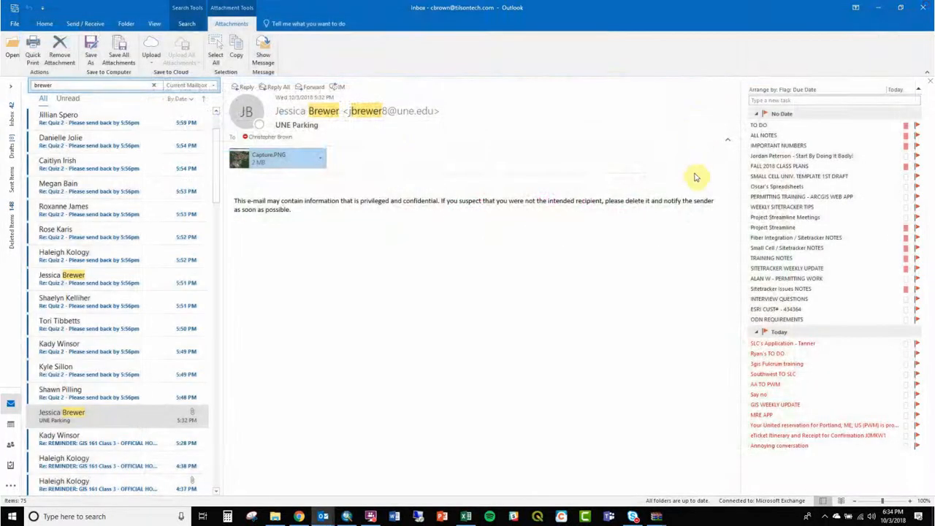
left_click(878, 7)
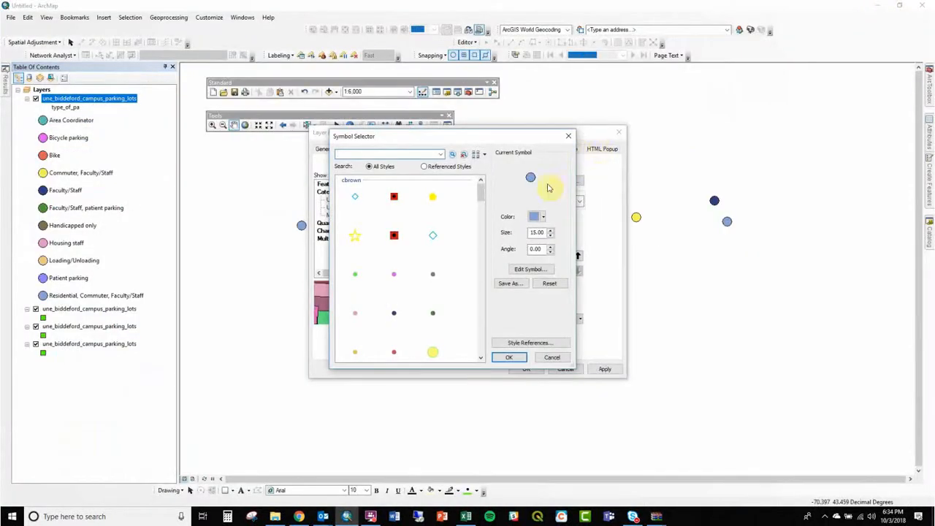
left_click(566, 136)
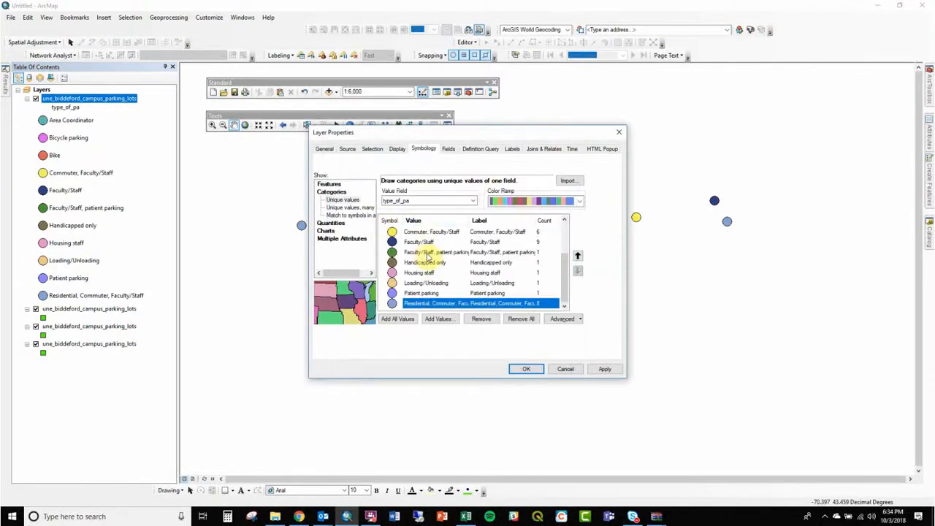
- Browse the marker symbols available for <all other values> and search all styles for parking
left_click(568, 240)
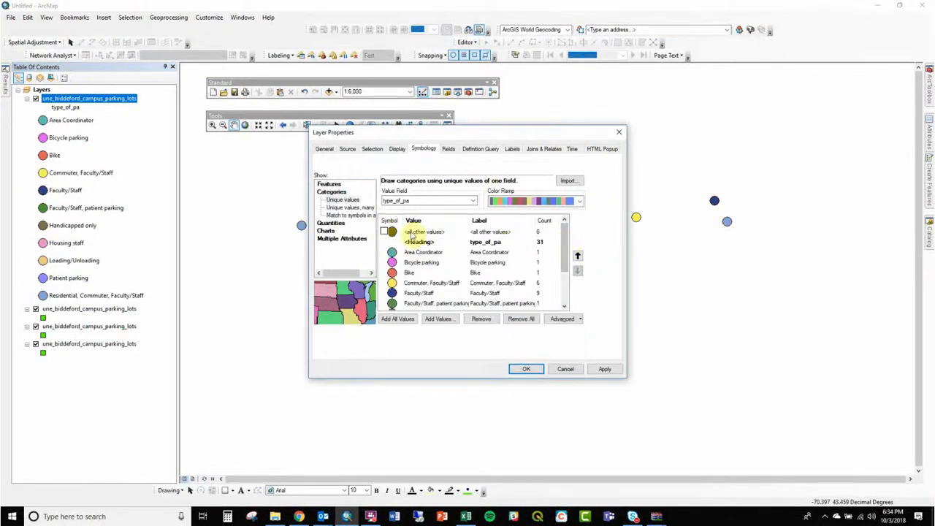
double_click(389, 235)
scroll(482, 309, "down", 2)
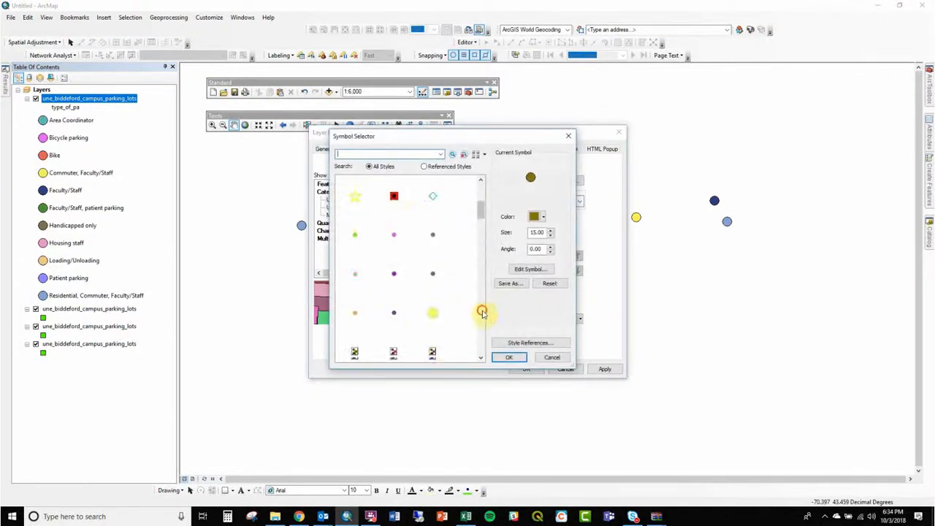
scroll(480, 315, "down", 10)
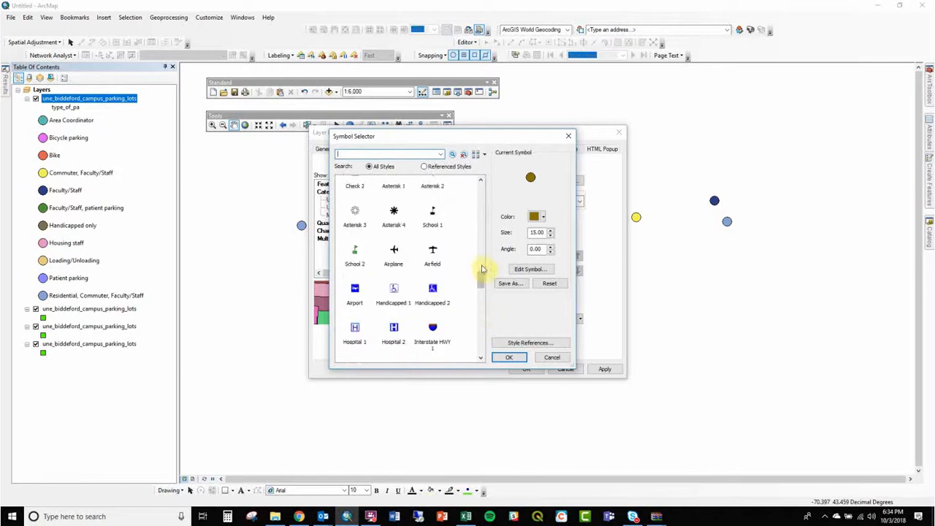
scroll(481, 313, "down", 10)
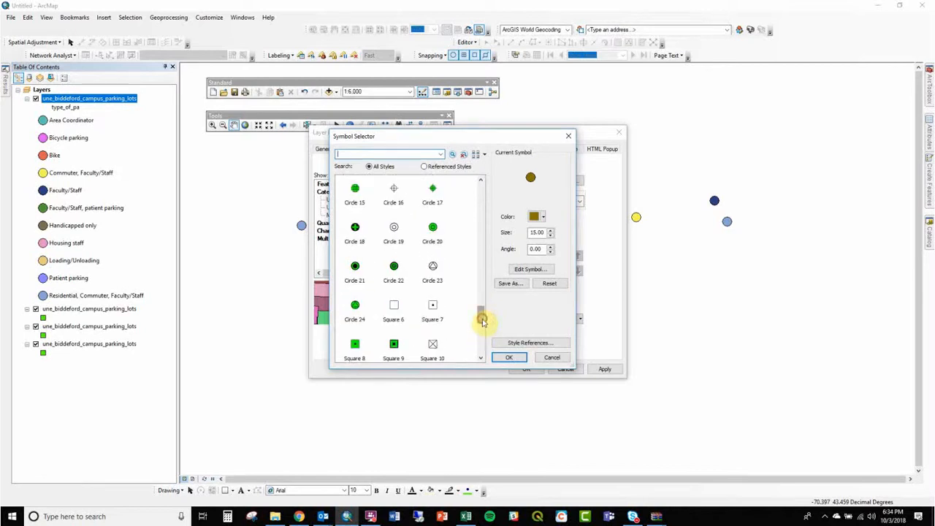
left_click_drag(482, 340, 480, 259)
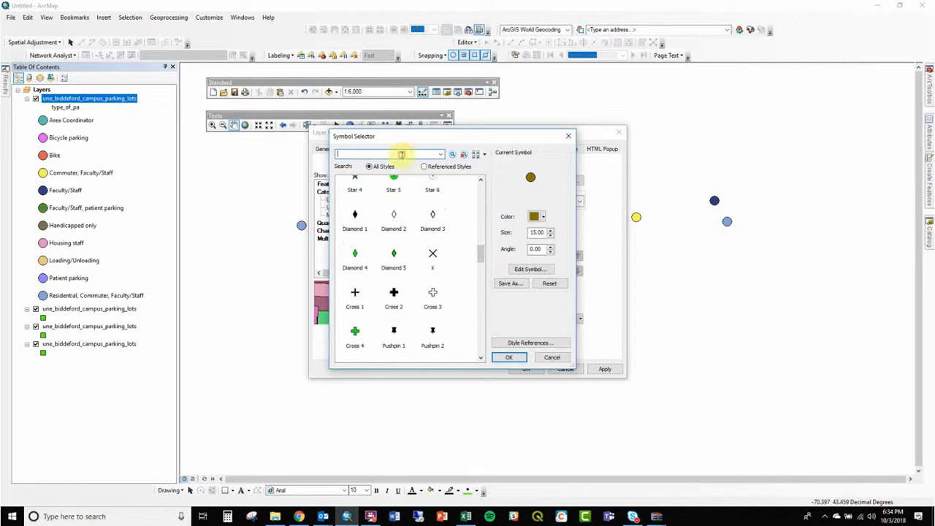
key("Return")
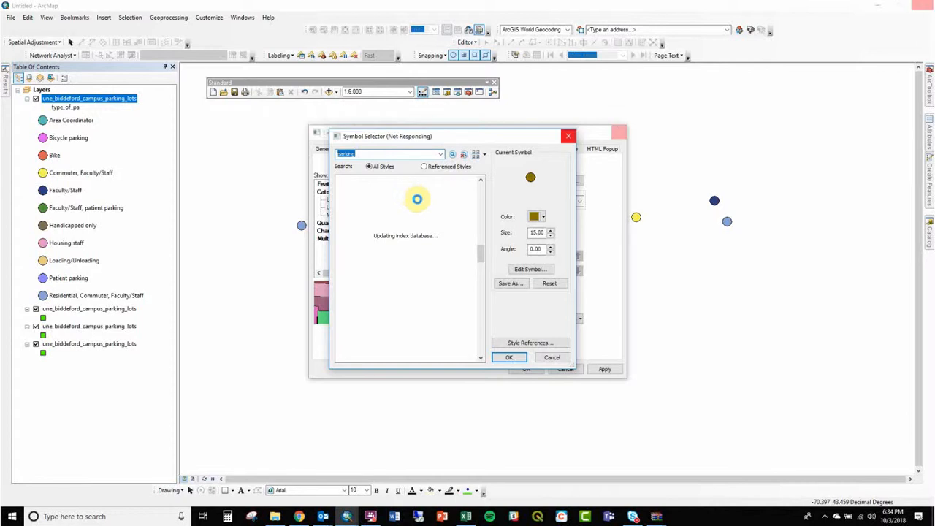
- Assign the Parking symbol from the Public Signs style to <all other values> and add all type_of_pa values again
left_click(355, 250)
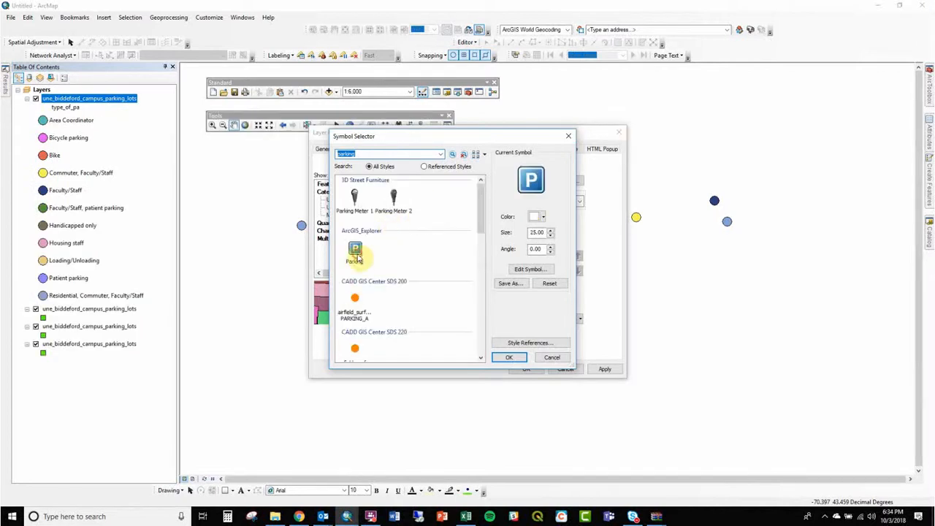
left_click_drag(482, 209, 494, 278)
left_click(358, 280)
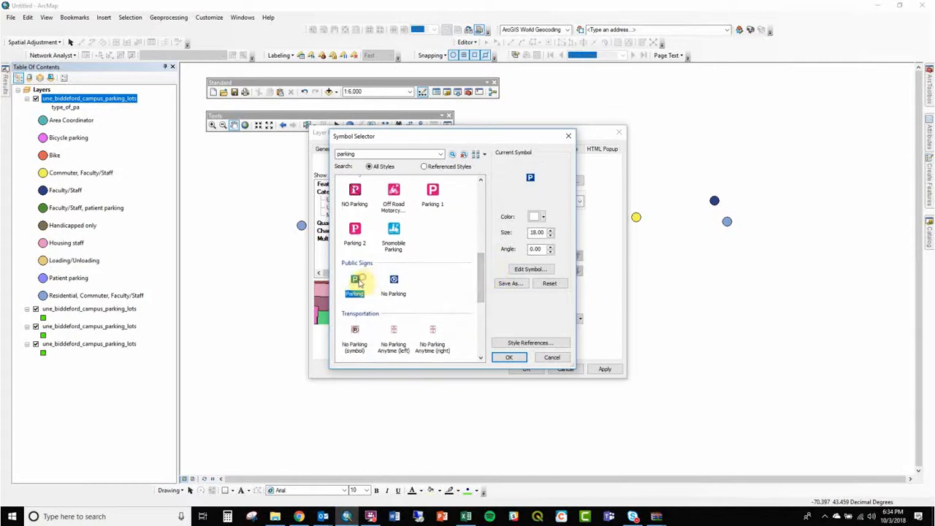
left_click(503, 357)
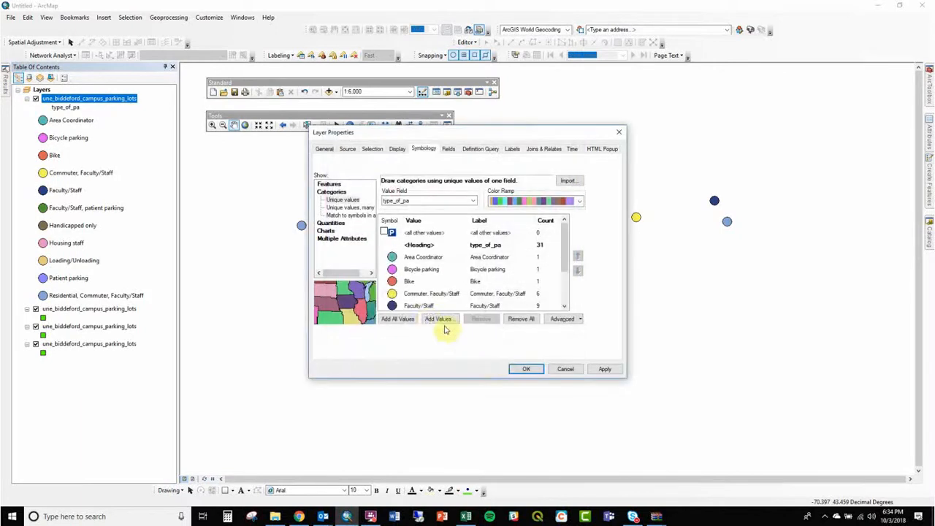
left_click(411, 319)
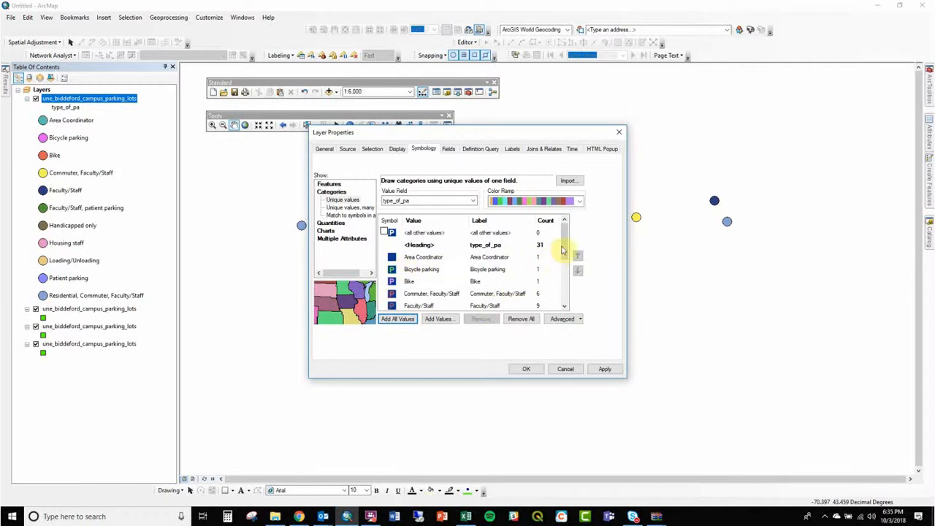
mouse_move(565, 246)
left_mouse_down()
mouse_move(580, 288)
mouse_move(577, 232)
left_mouse_up()
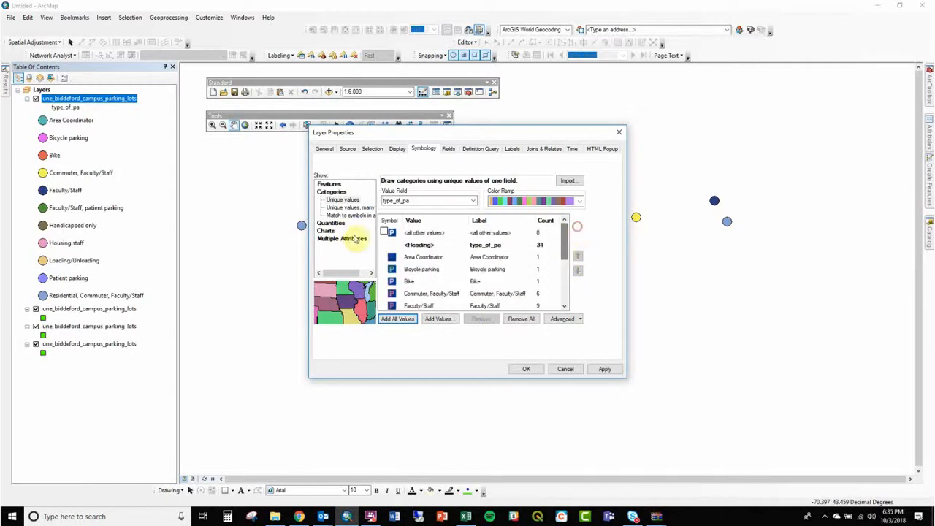
- Try changing the <all other values> symbol to a yellow Simple Marker Symbol with the Circle style
double_click(389, 232)
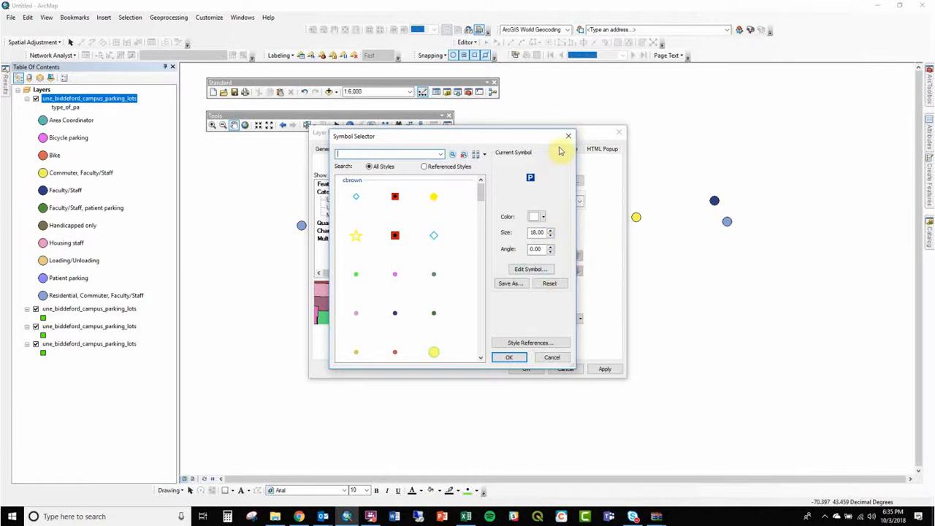
left_click(540, 272)
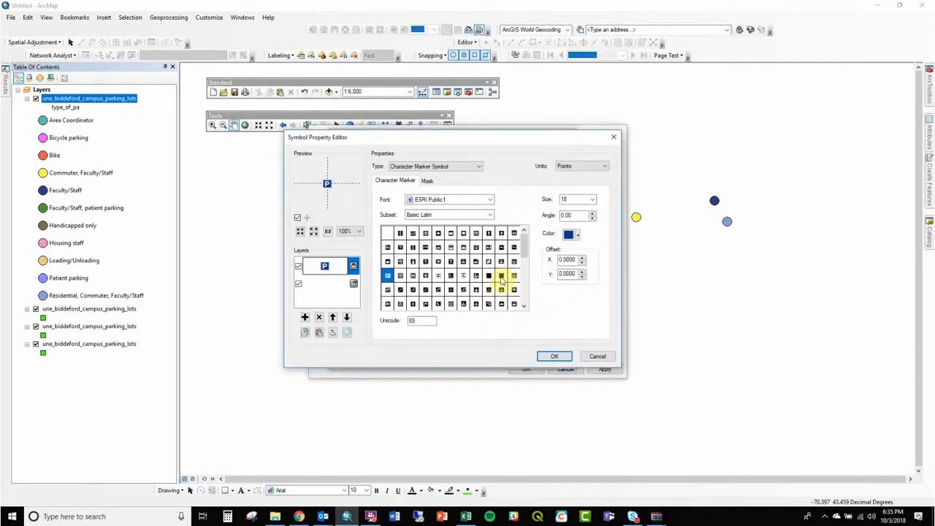
left_click(462, 168)
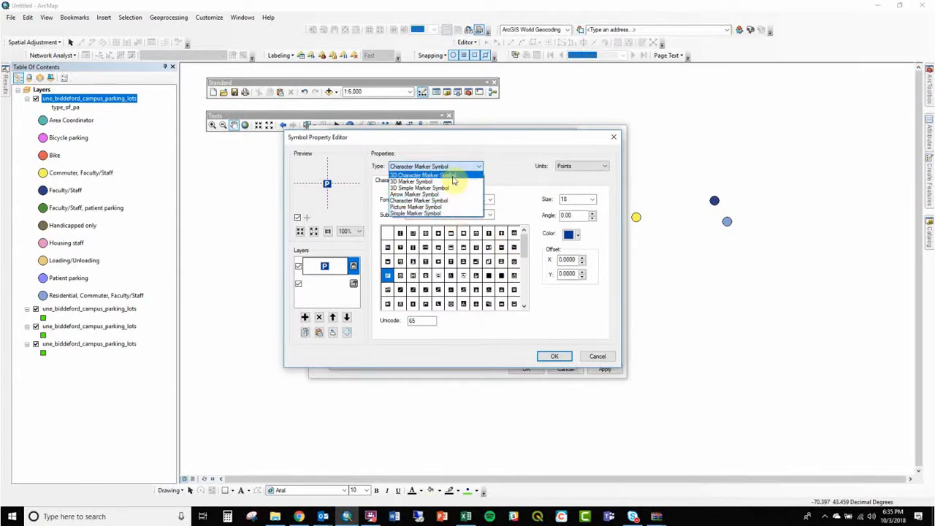
left_click(468, 214)
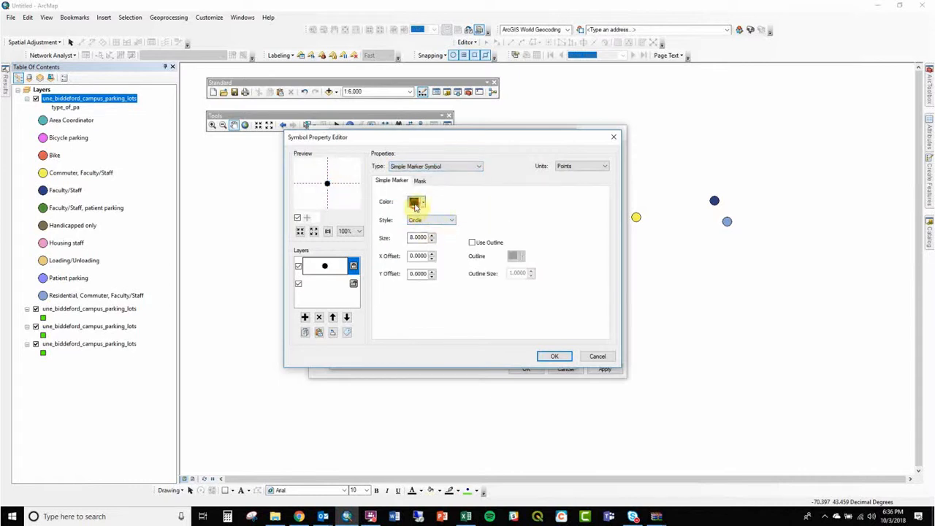
left_click(414, 202)
left_click(449, 246)
left_click(440, 220)
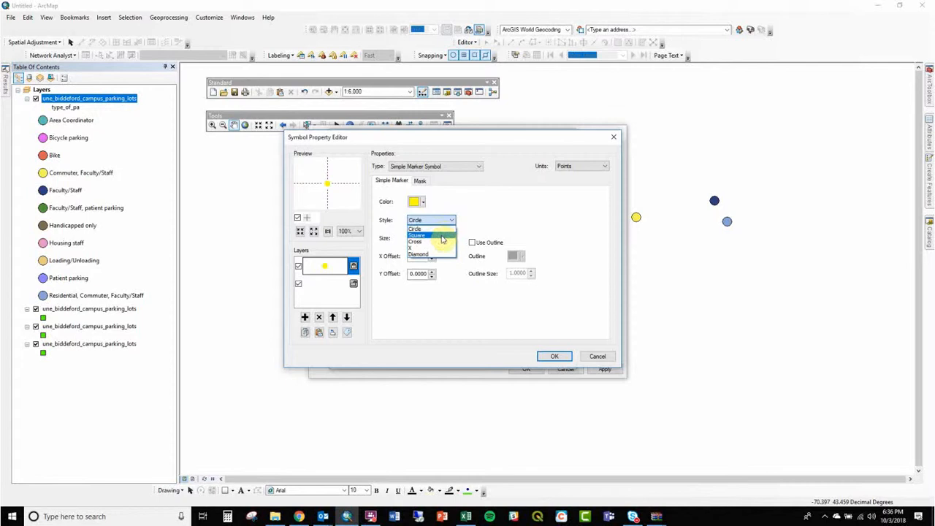
left_click(485, 217)
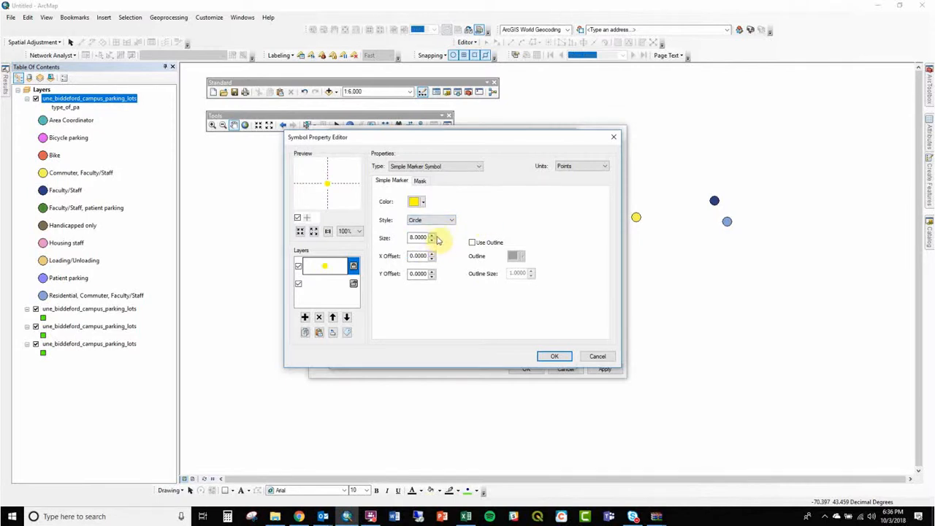
- Set the simple marker's size to 10 and give it a black outline of size 0.4
double_click(433, 234)
left_click(495, 243)
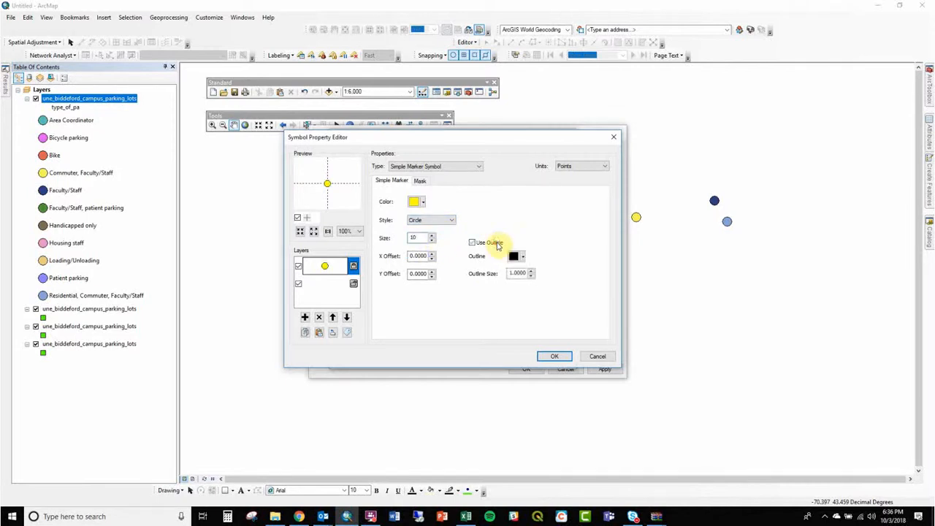
double_click(517, 272)
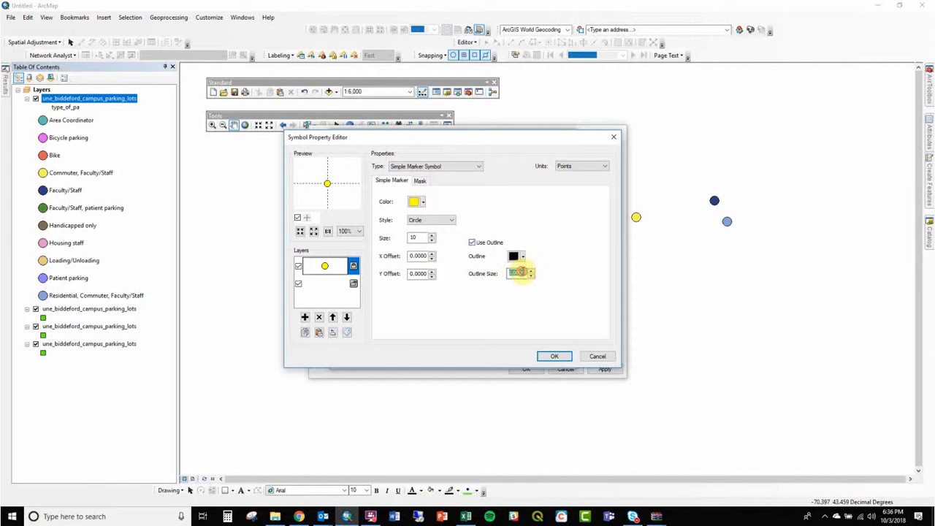
type("0.4")
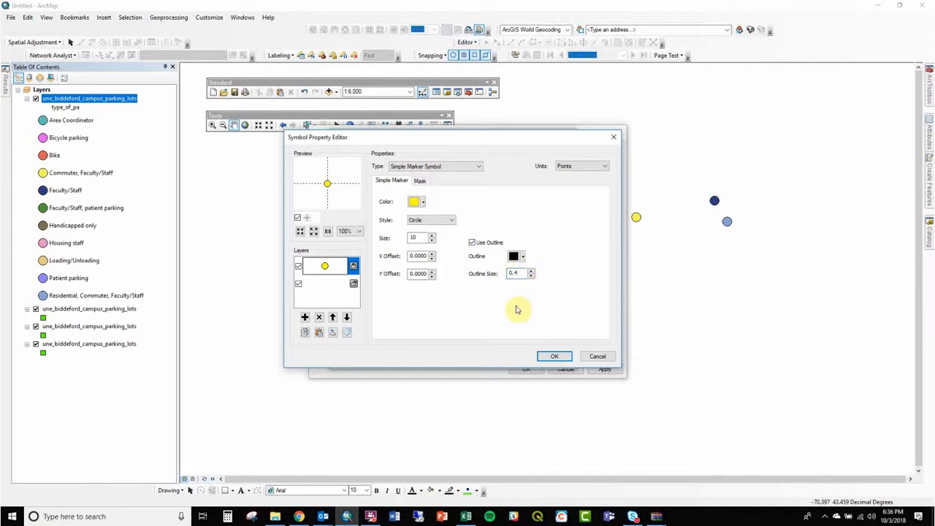
left_click(555, 357)
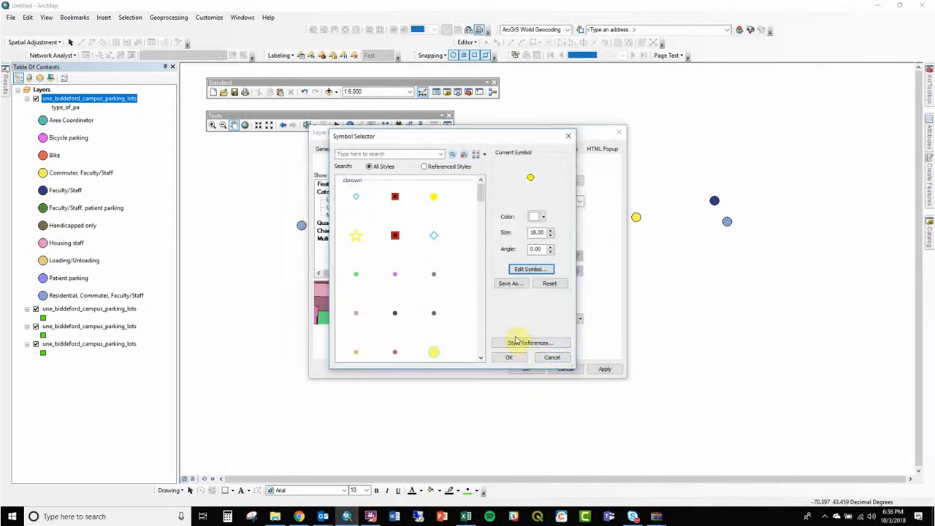
- Review the edited marker's properties and discard the change to the <all other values> symbol
left_click(530, 270)
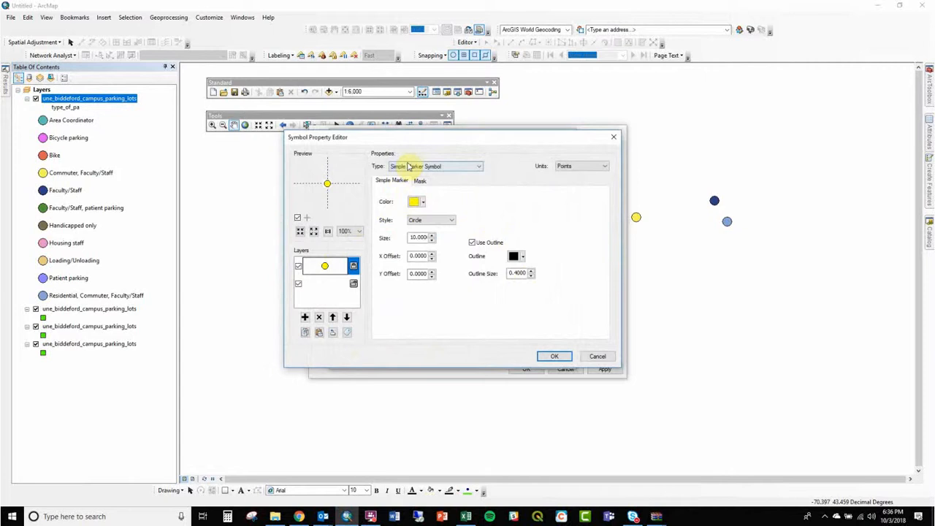
left_click(598, 357)
left_click(552, 357)
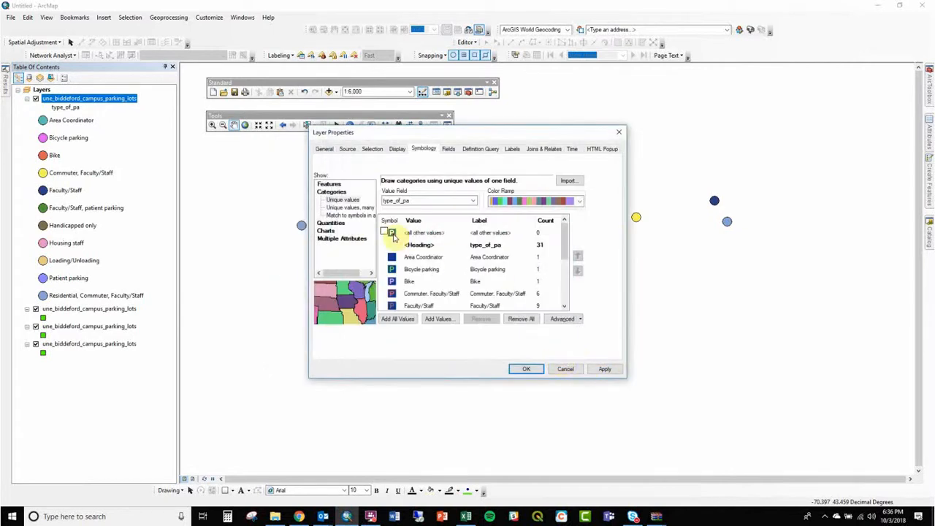
- Edit the <all other values> symbol as a character marker in the Arial font, using the Π character (Unicode 8719)
double_click(392, 233)
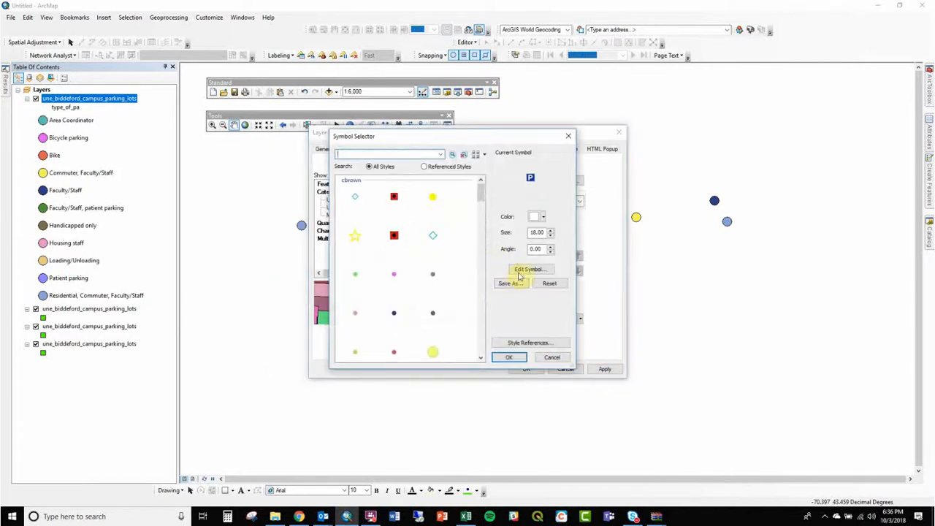
left_click(529, 270)
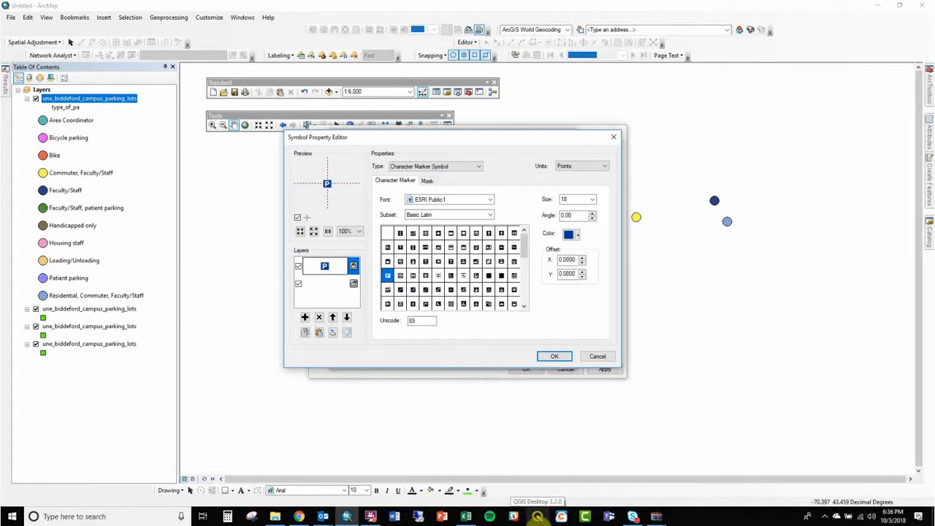
left_click(489, 200)
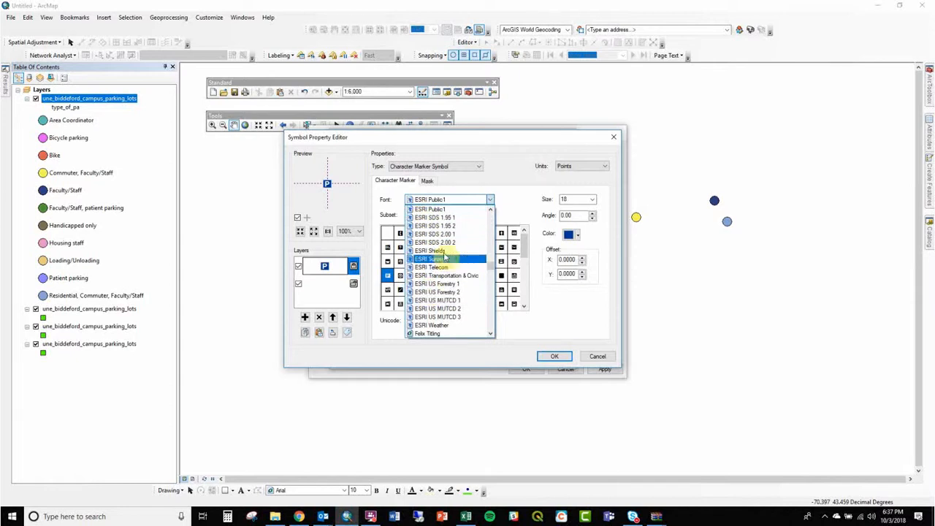
left_click_drag(492, 268, 494, 209)
left_click(454, 228)
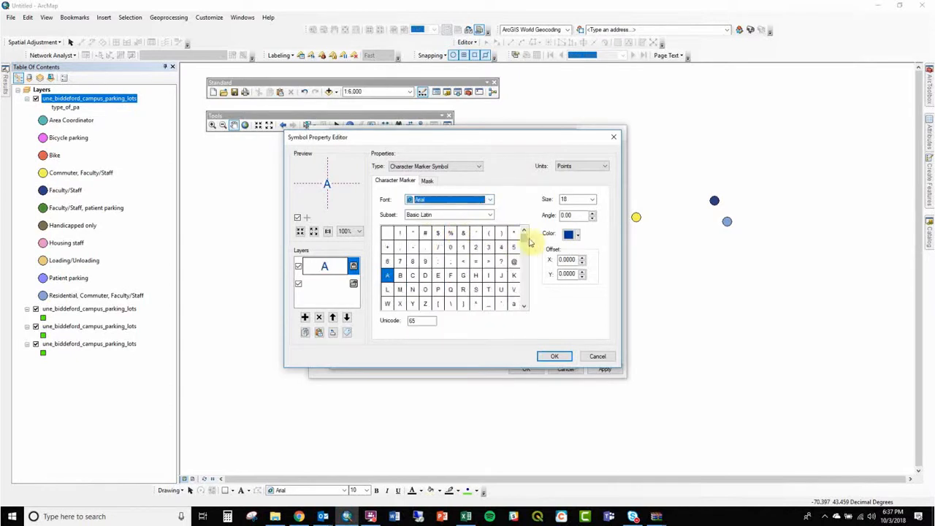
left_click_drag(525, 243, 526, 291)
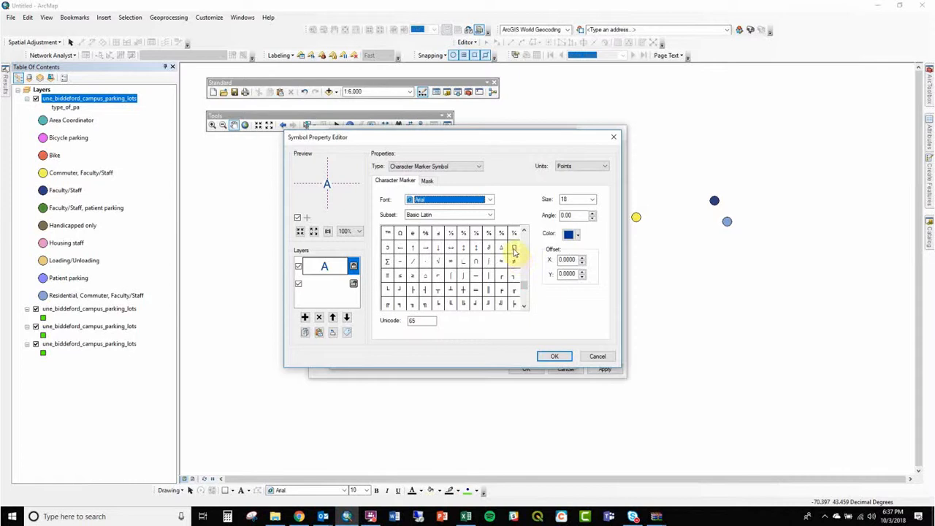
left_click(514, 249)
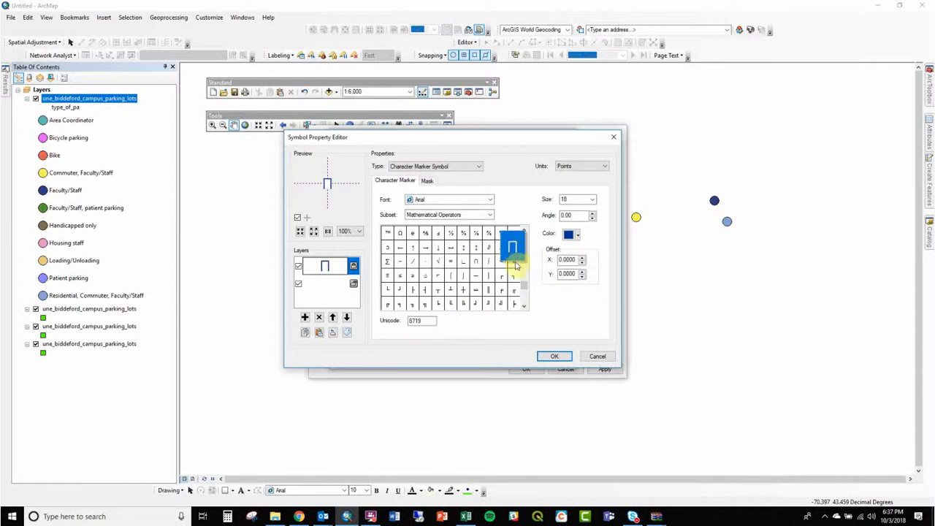
- Switch the Arial marker character to the square root sign (Unicode 8730), keeping the Character Marker Symbol type
left_click(454, 201)
left_click(455, 201)
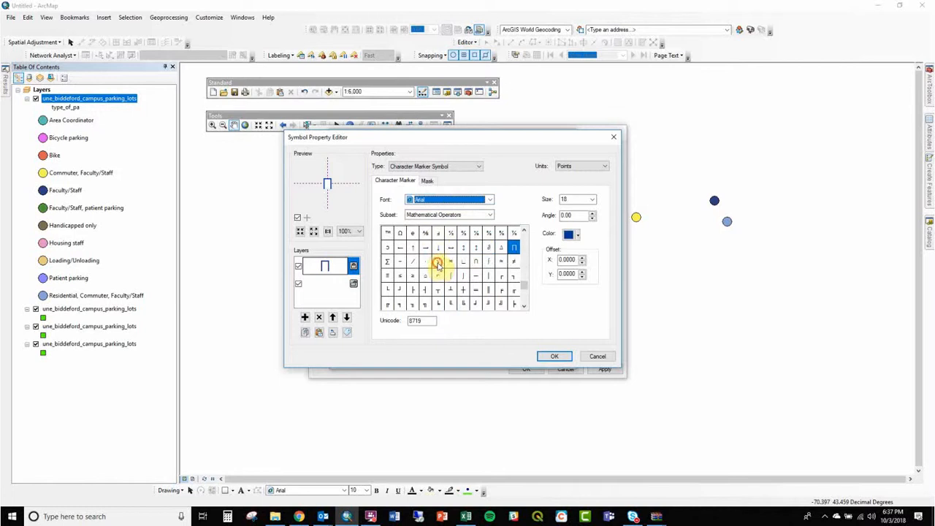
left_click(436, 263)
left_click(451, 170)
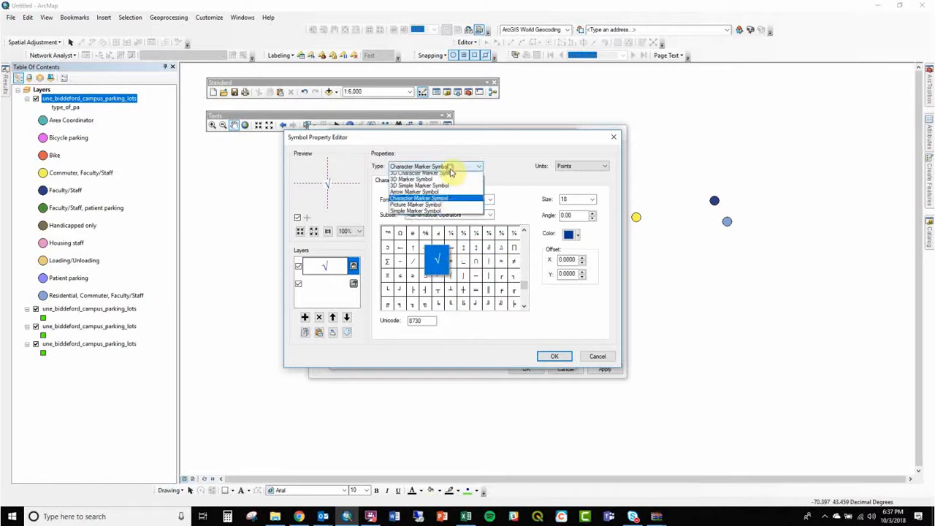
left_click(572, 188)
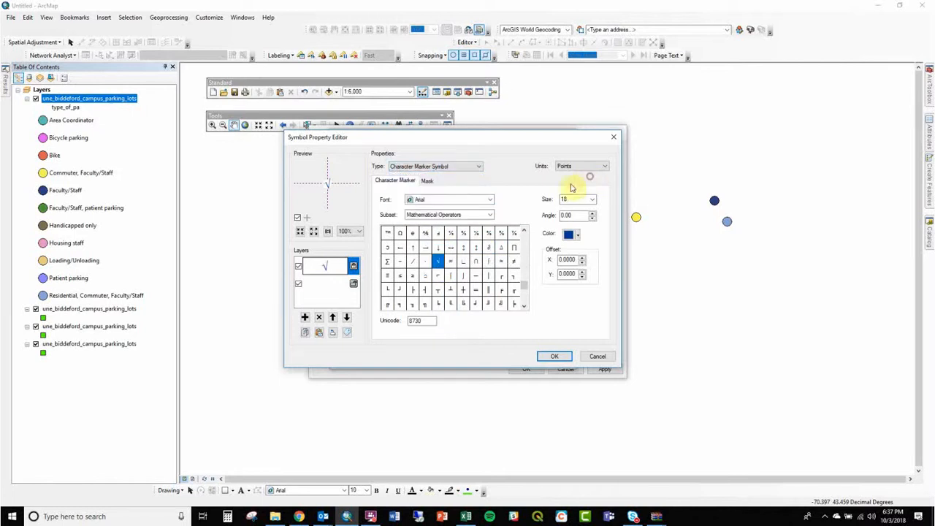
- Change the marker font to ESRI Geometric Symbols and choose the divided square character (Unicode 170)
left_click(439, 199)
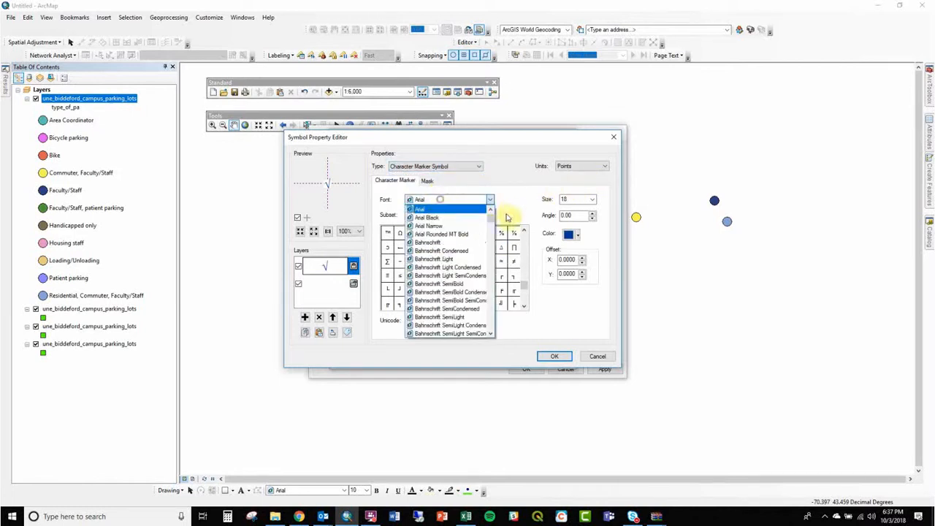
left_click_drag(492, 211, 491, 252)
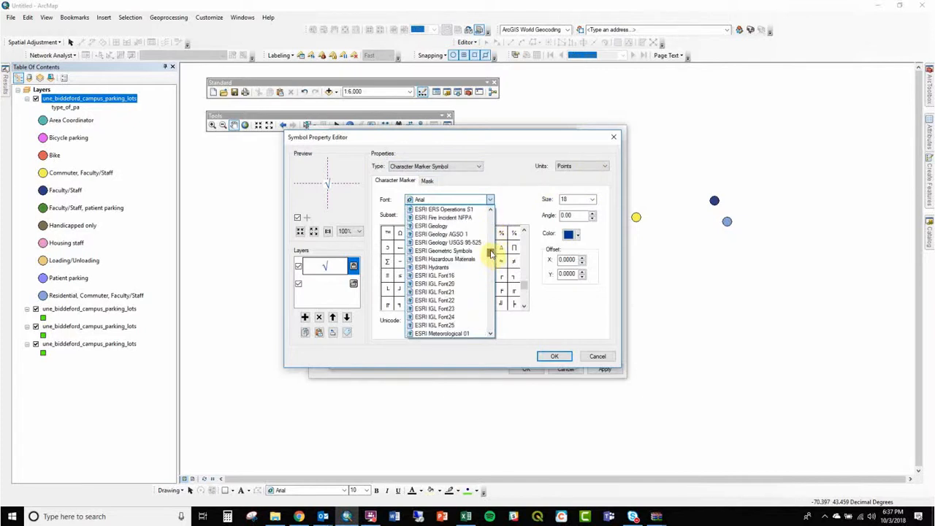
left_click(467, 250)
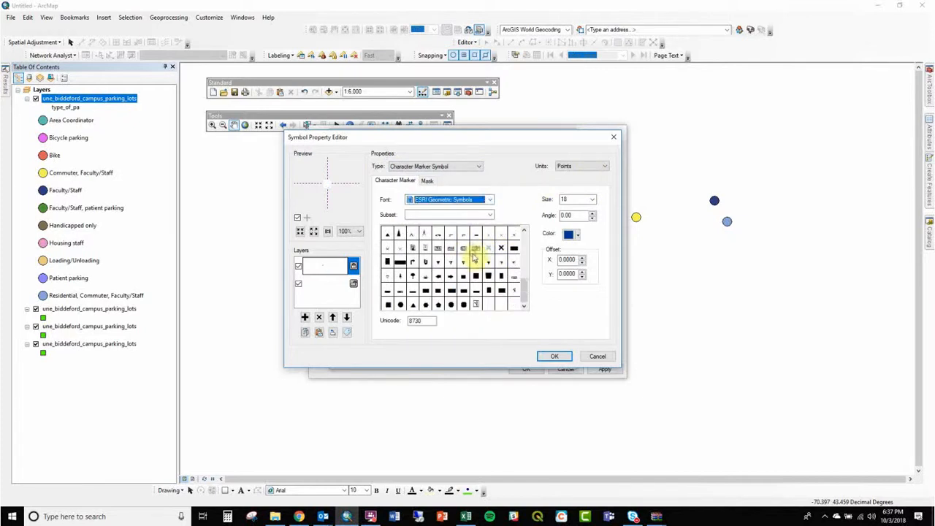
left_click_drag(526, 297, 523, 260)
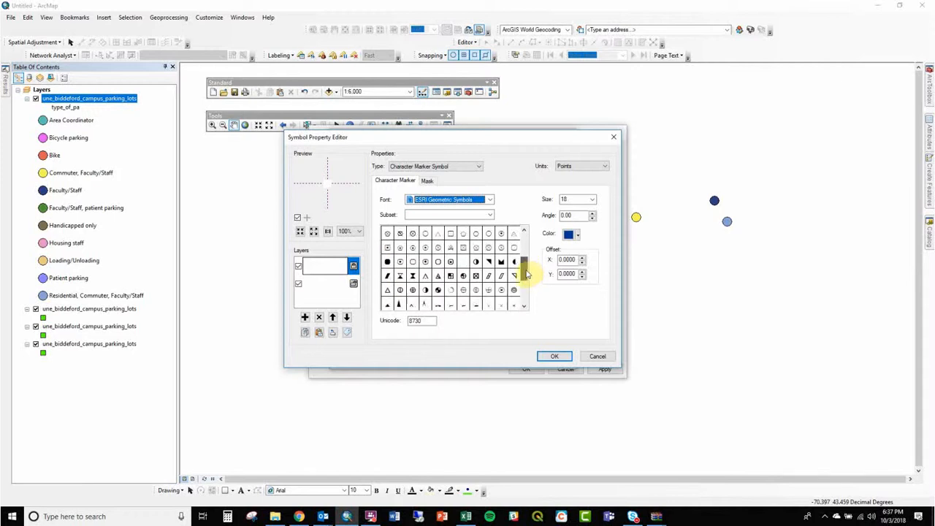
left_click(450, 276)
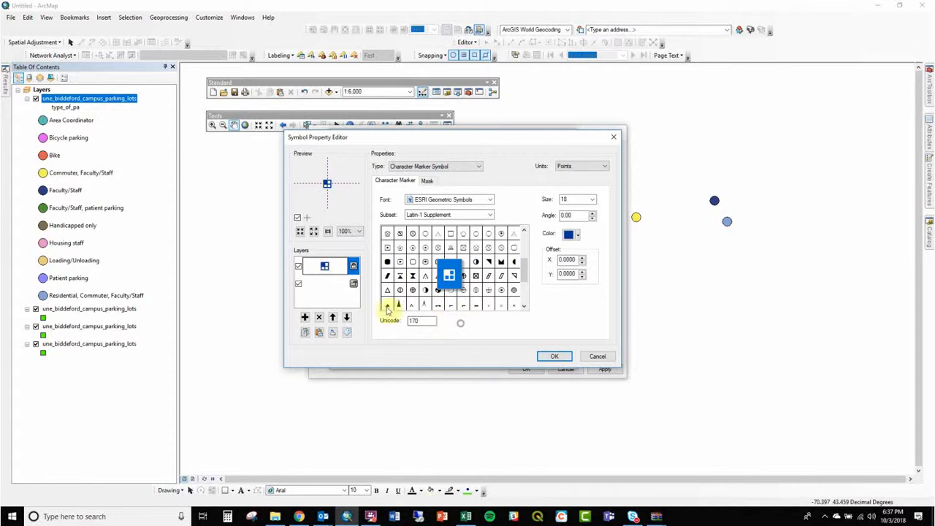
- Add a symbol layer using the solid cross from ESRI Default Marker (Unicode 71) at size 48
left_click(305, 317)
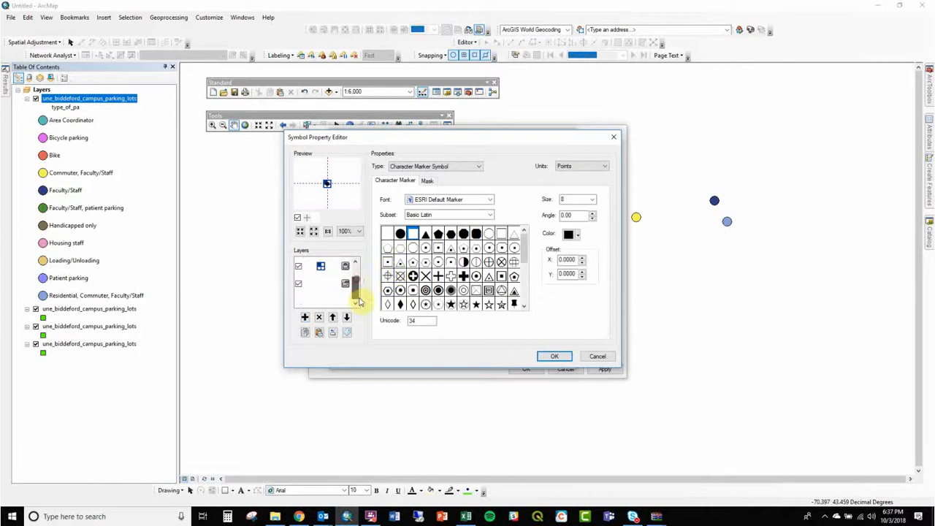
left_click(452, 275)
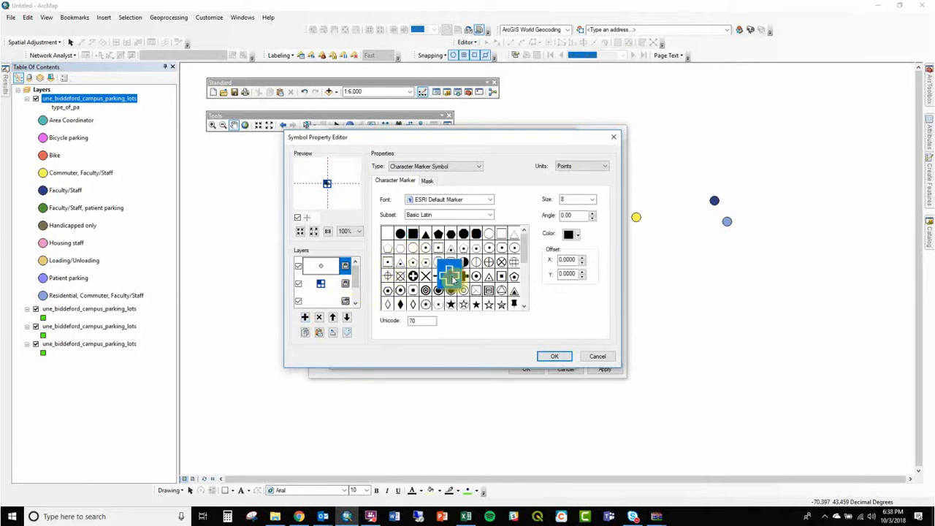
left_click(464, 276)
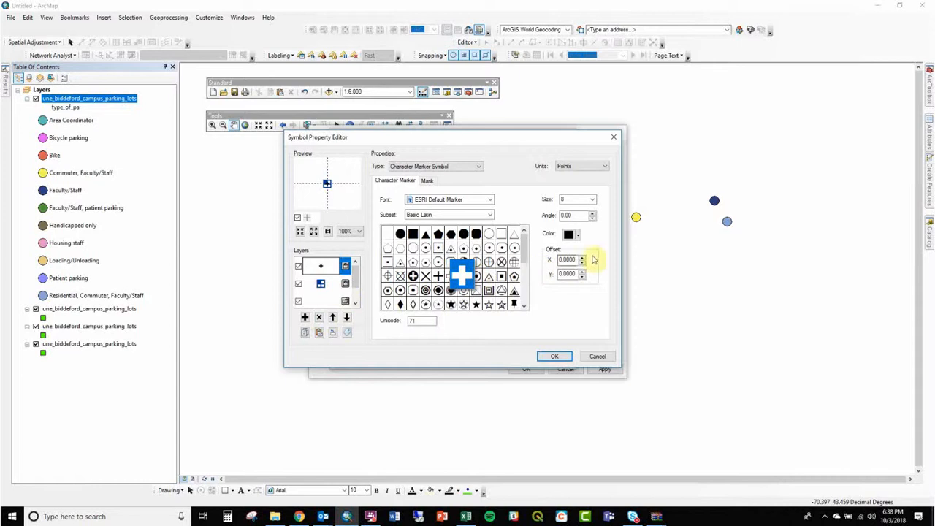
left_click(592, 199)
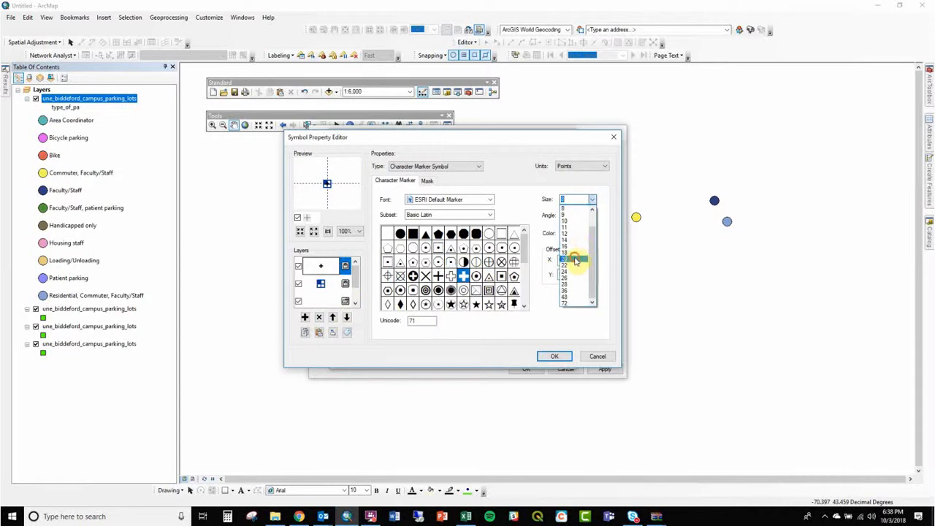
left_click(577, 260)
left_click(591, 200)
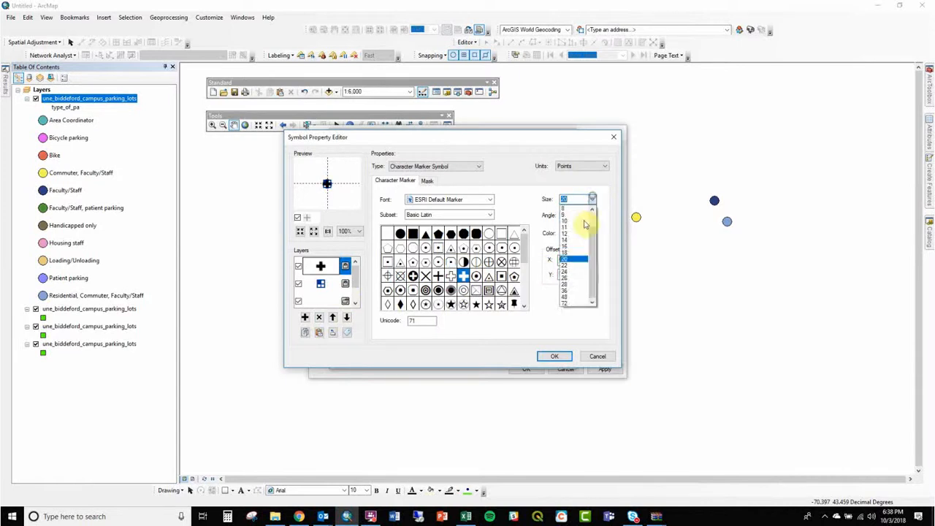
left_click(570, 296)
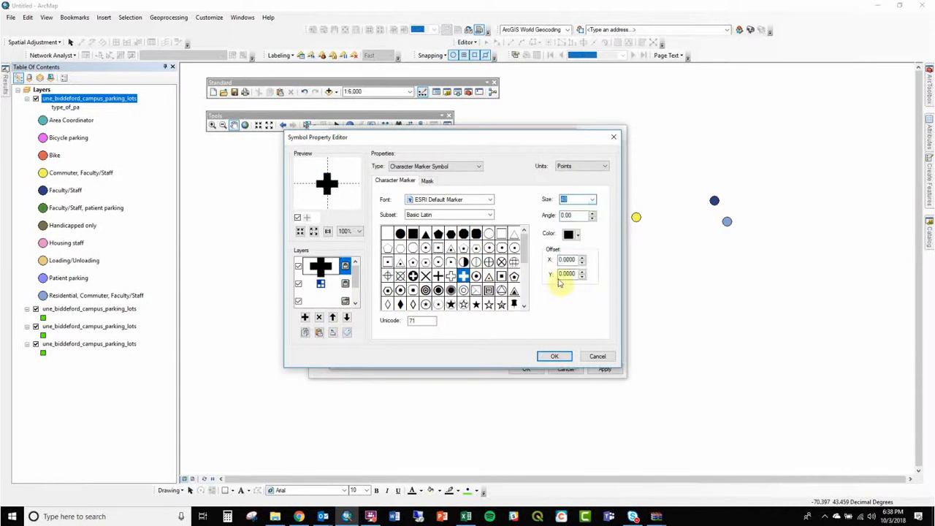
- Move the cross to the bottom of the symbol layers, add another marker layer, and discard the symbol edits
left_click(347, 318)
left_click(347, 317)
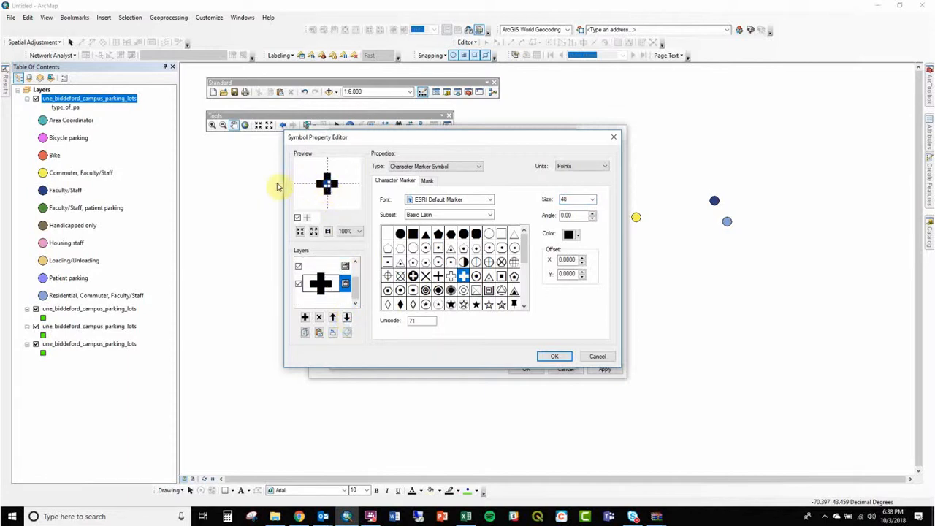
left_click(305, 319)
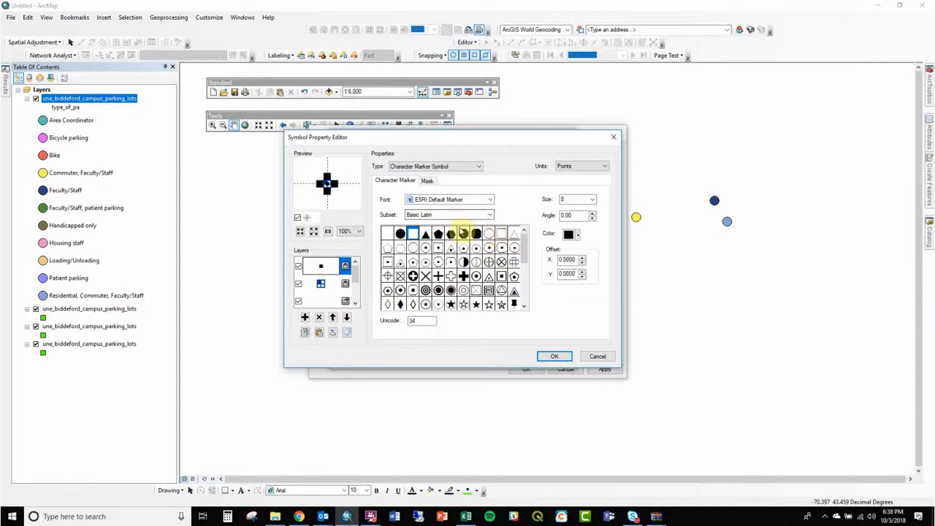
left_click(460, 167)
left_click(593, 356)
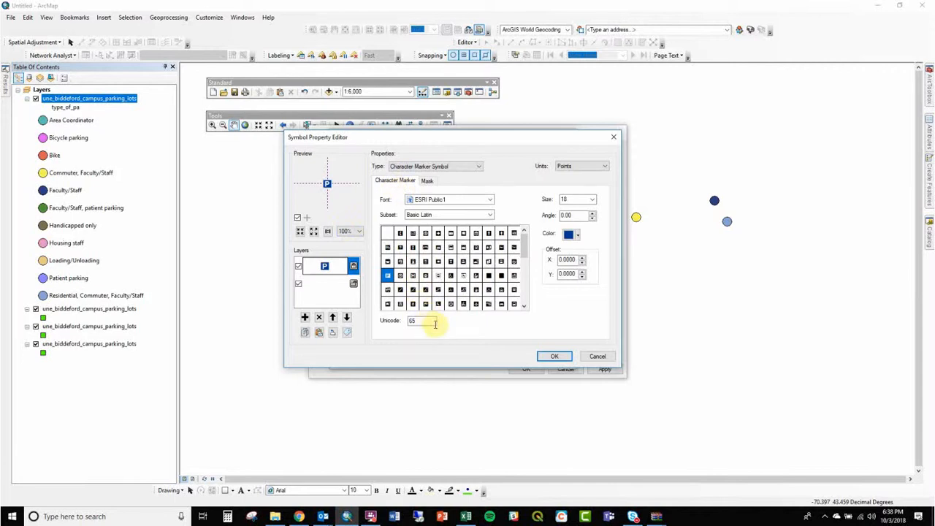
- Discard the parking symbol changes and return to the layer's Unique values categories
left_click(586, 352)
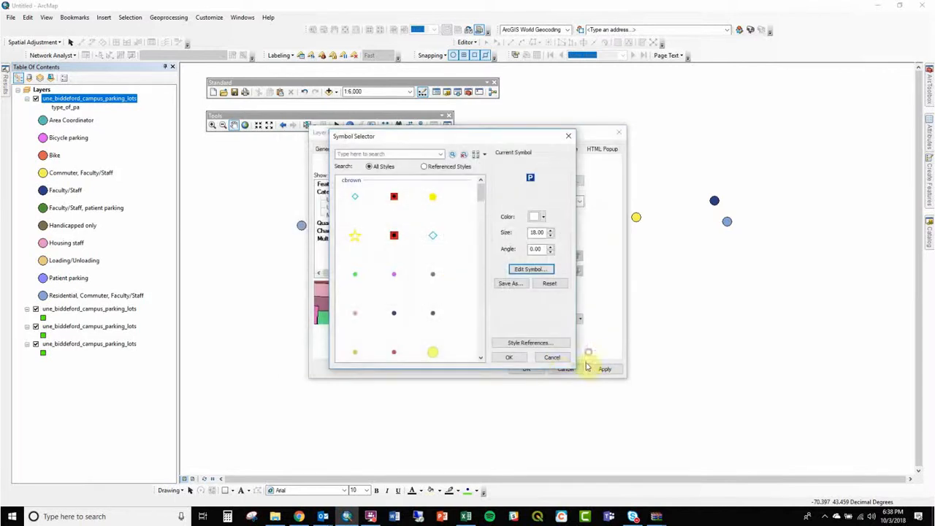
left_click(546, 357)
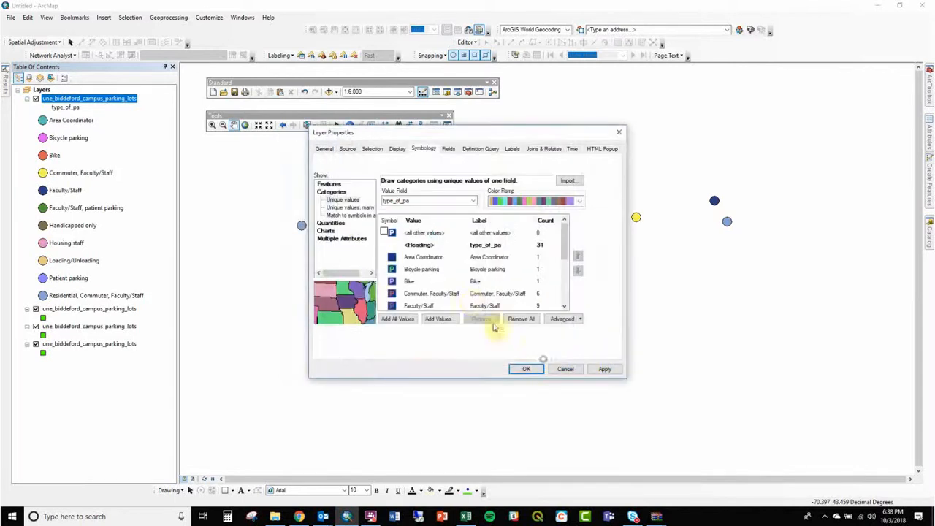
left_click(343, 200)
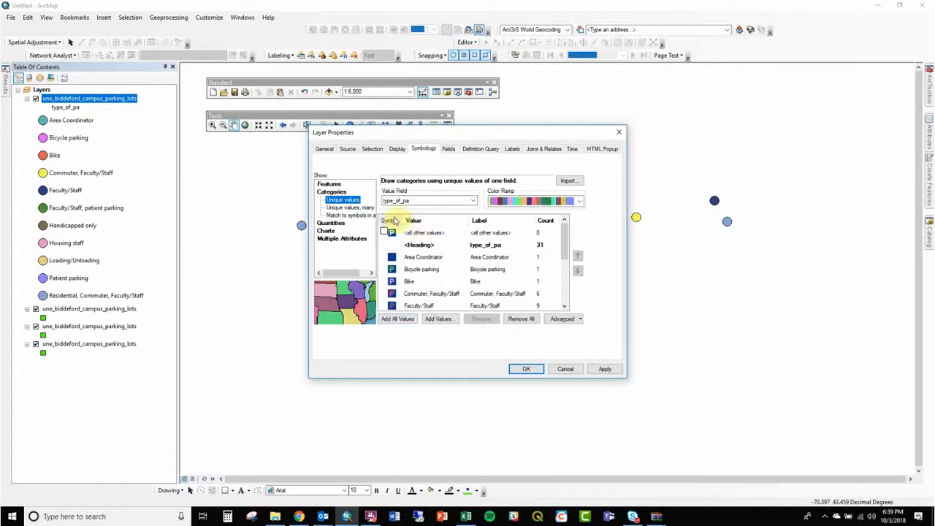
- Change the <all other values> symbol to the orange square marker and re-add all type_of_pa values
double_click(392, 233)
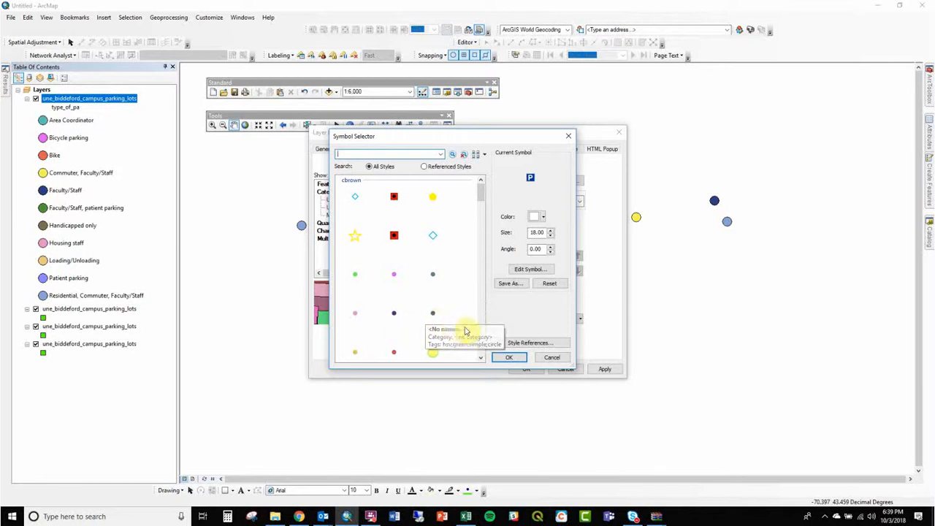
scroll(467, 330, "down", 3)
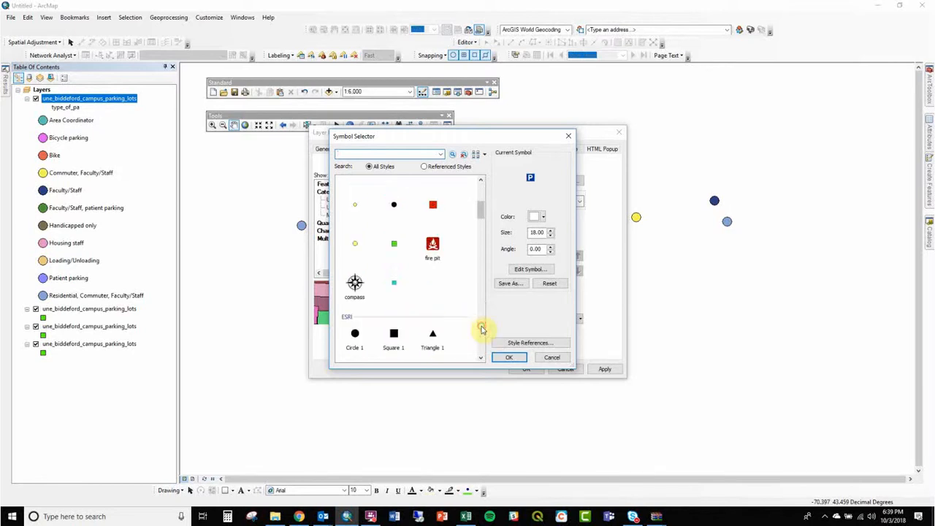
double_click(433, 204)
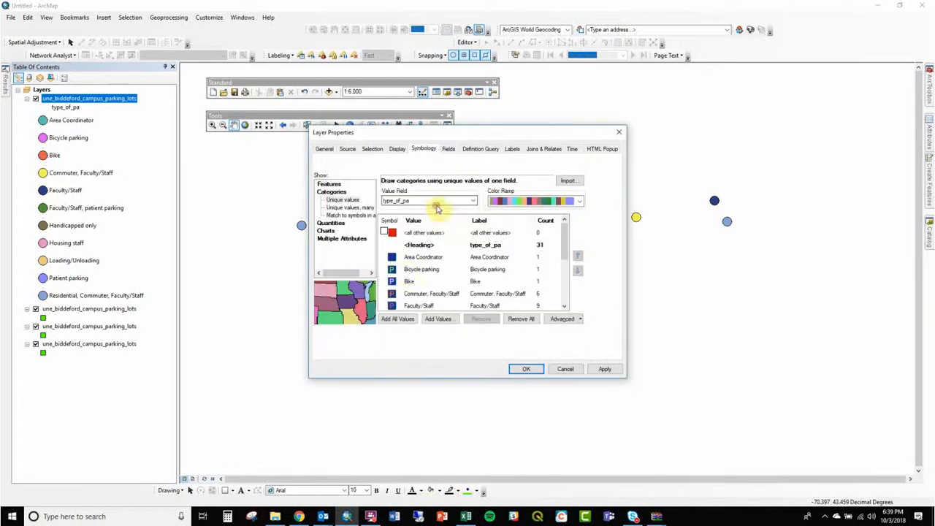
left_click(401, 319)
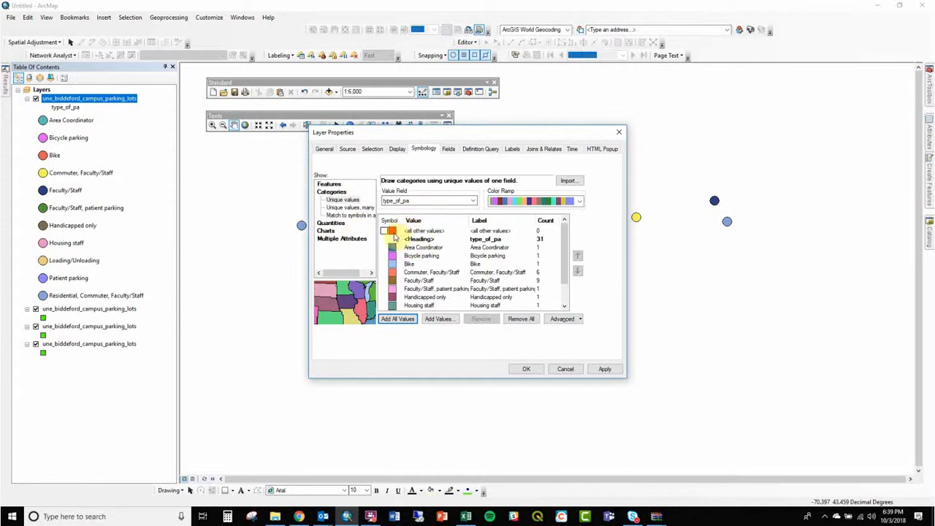
- Restyle the type_of_pa categories with the yellow pentagon as the base symbol, re-adding all values and applying the symbology
double_click(393, 234)
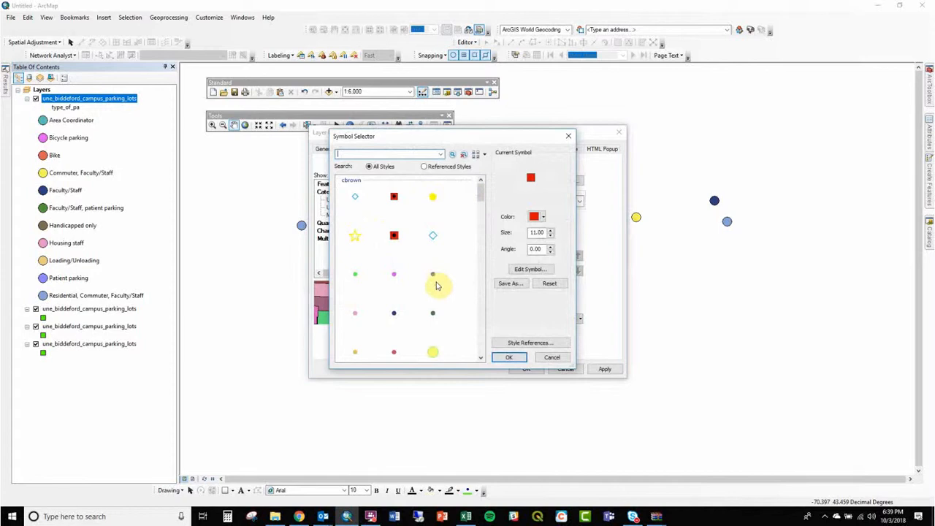
left_click(431, 200)
left_click(509, 356)
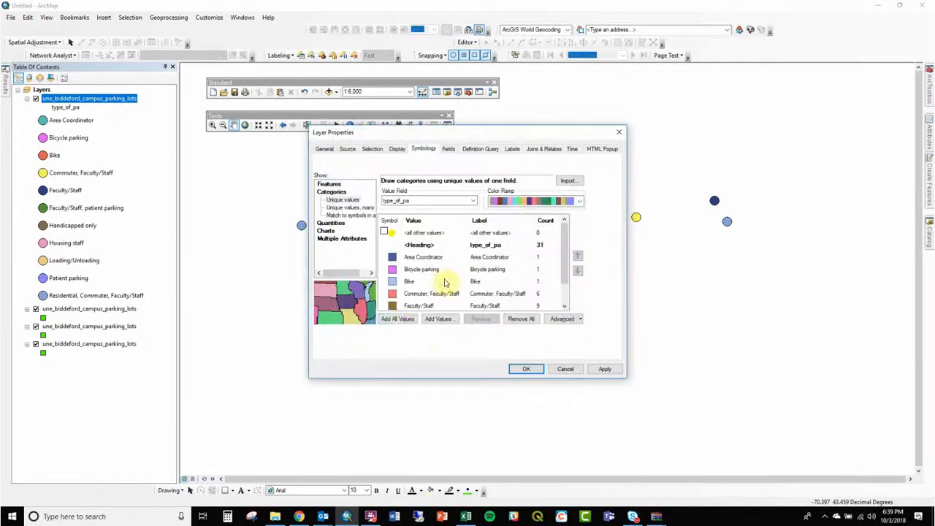
left_click(403, 320)
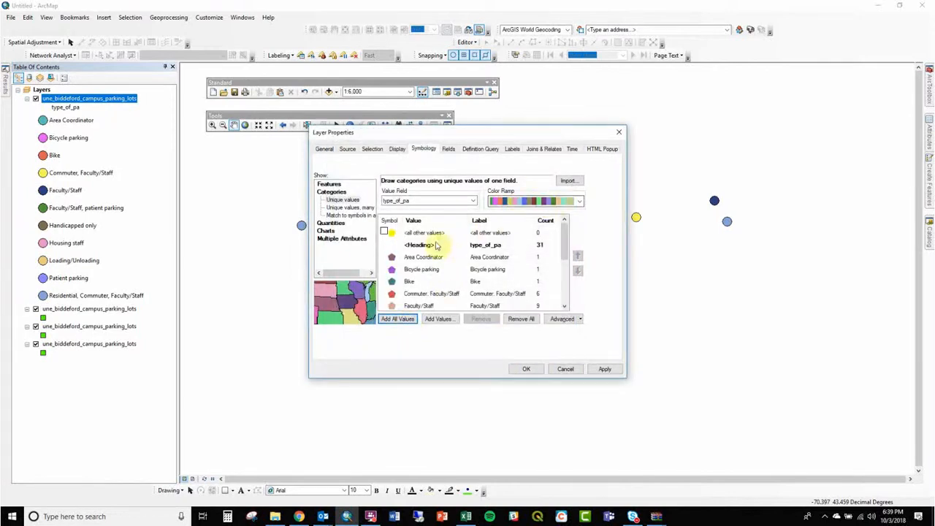
left_click_drag(564, 237, 561, 213)
left_click(527, 367)
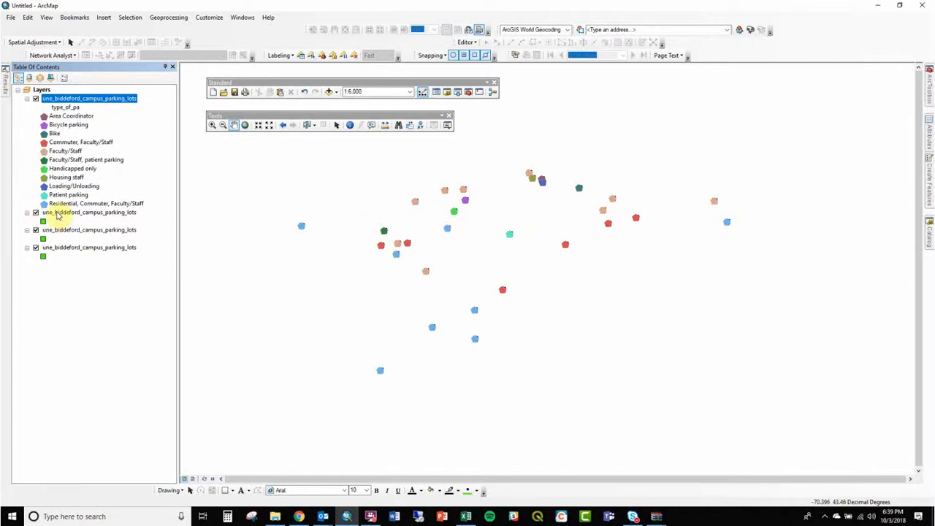
- Turn off the two lowest parking lots layers and make the second layer's square marker invisible with No Color and no outline
left_click(36, 230)
left_click(36, 247)
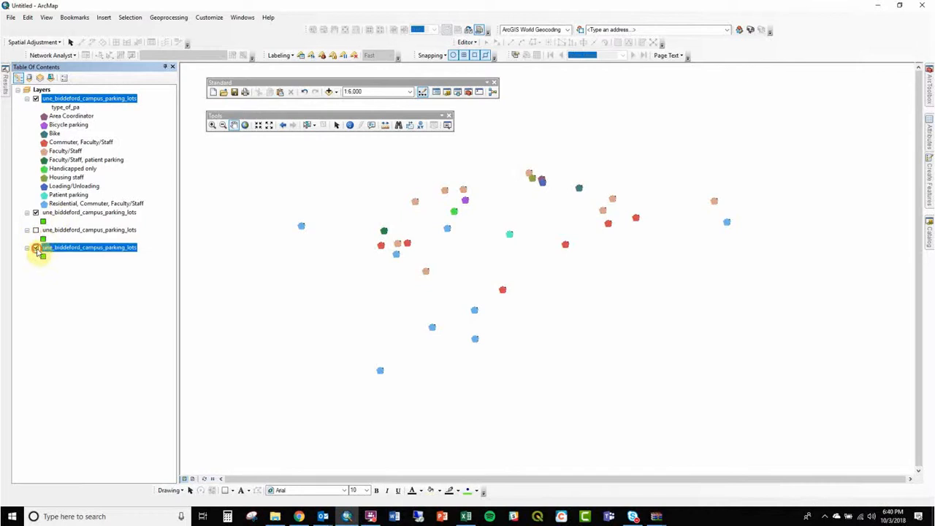
left_click(43, 221)
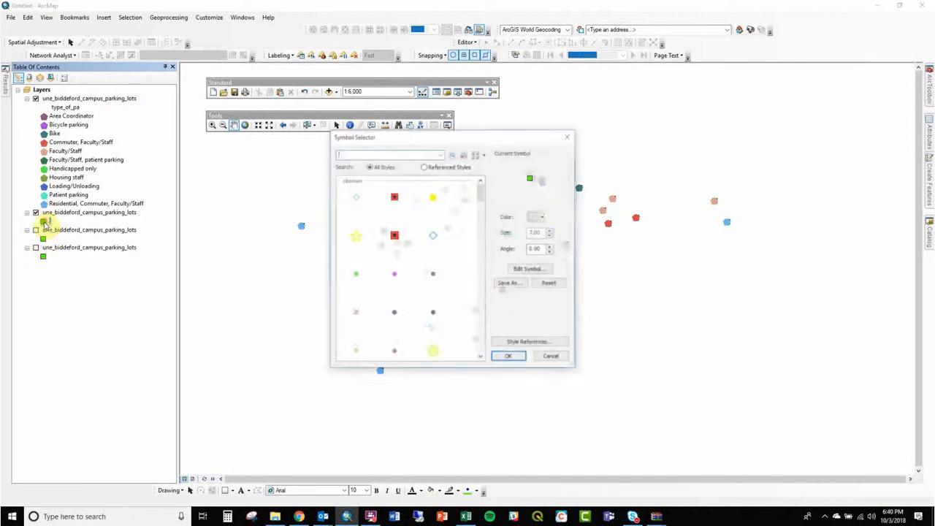
left_click(536, 217)
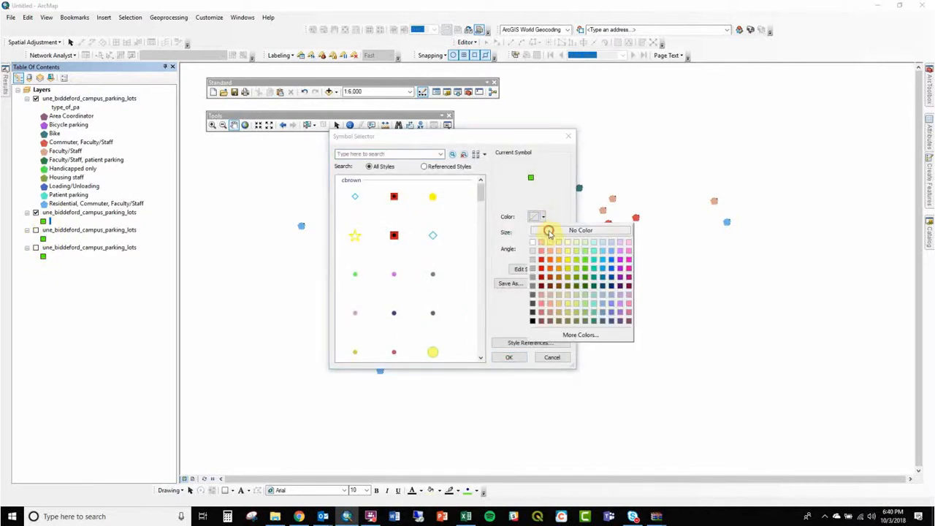
left_click(549, 233)
left_click(544, 269)
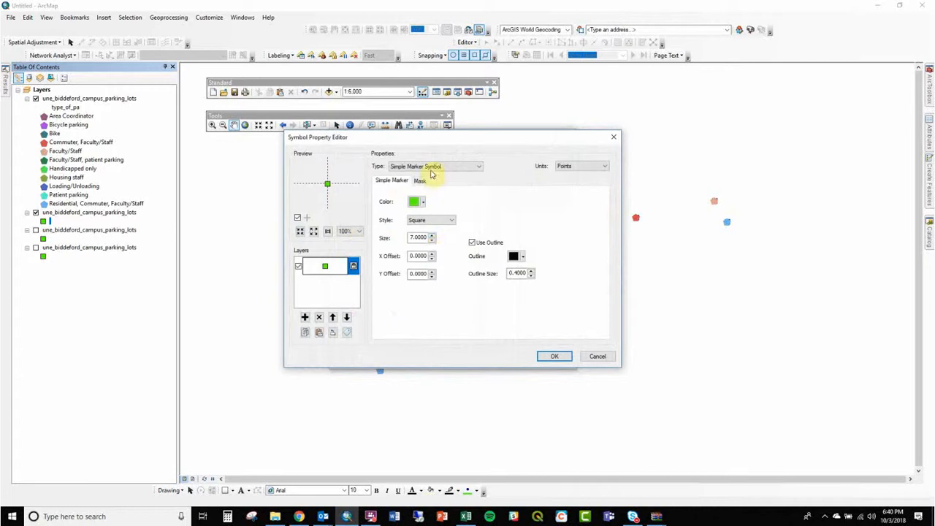
left_click(415, 202)
left_click(419, 213)
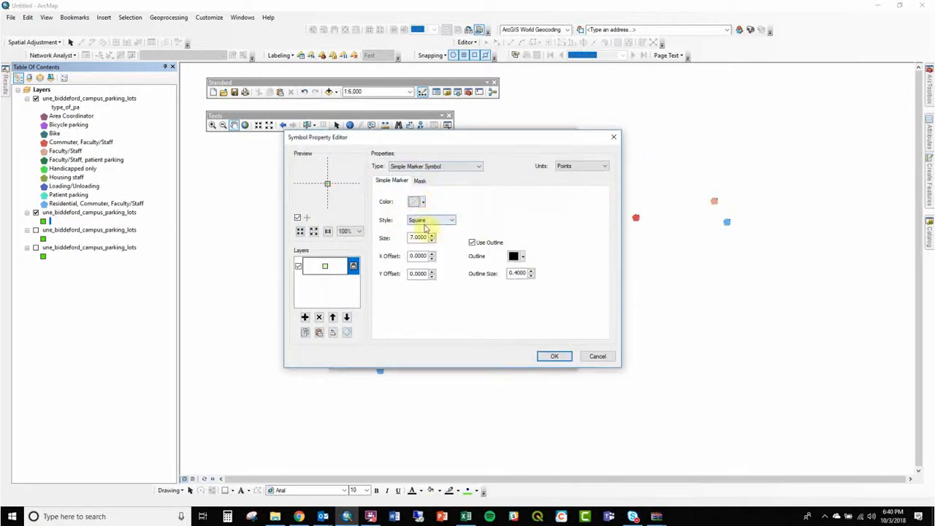
left_click(487, 243)
left_click(555, 357)
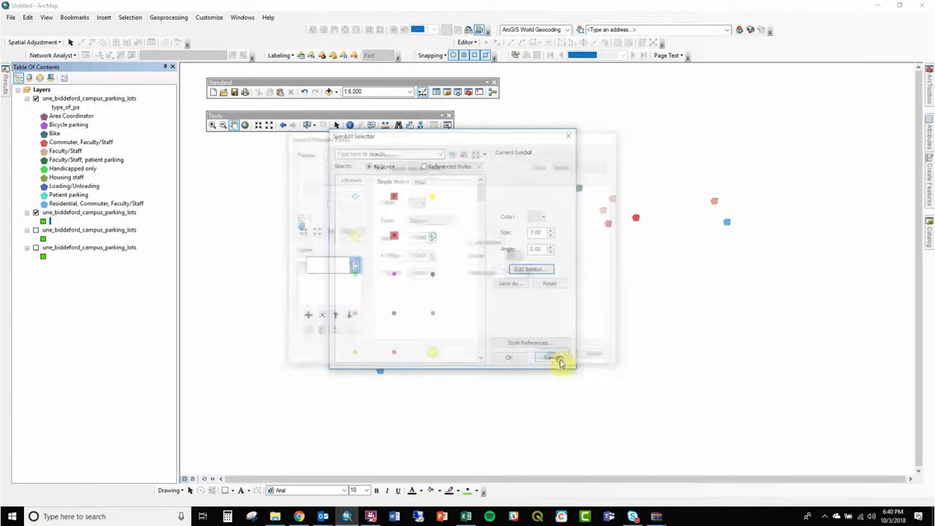
left_click(523, 357)
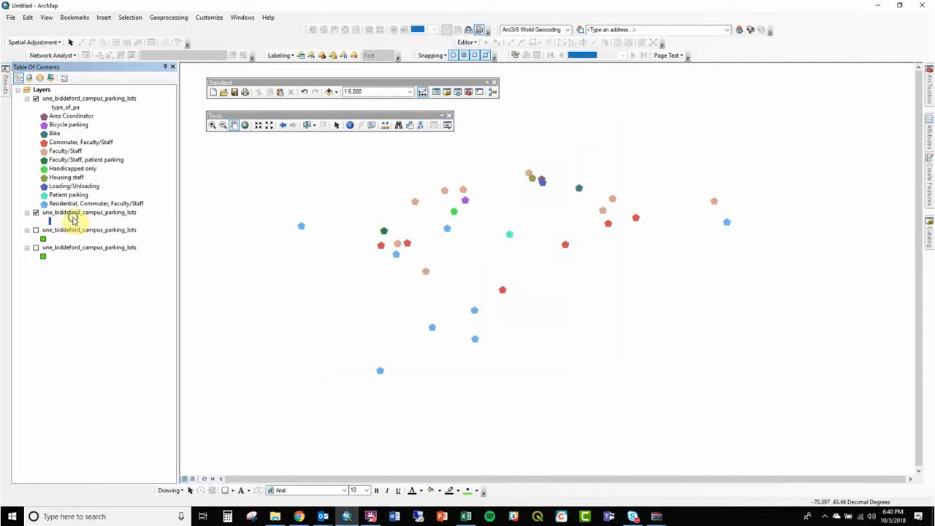
- Label the features of the second parking lots layer using the handicappe field
right_click(73, 213)
left_click(106, 325)
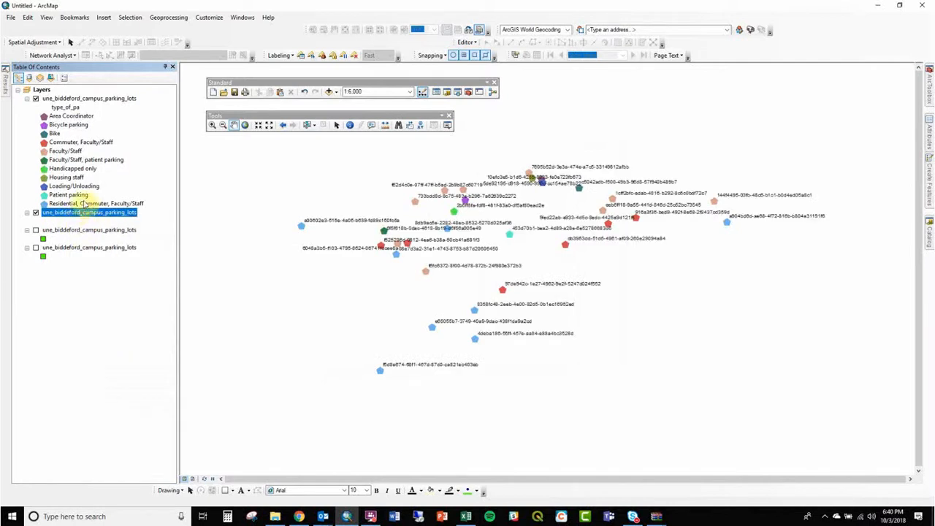
right_click(91, 212)
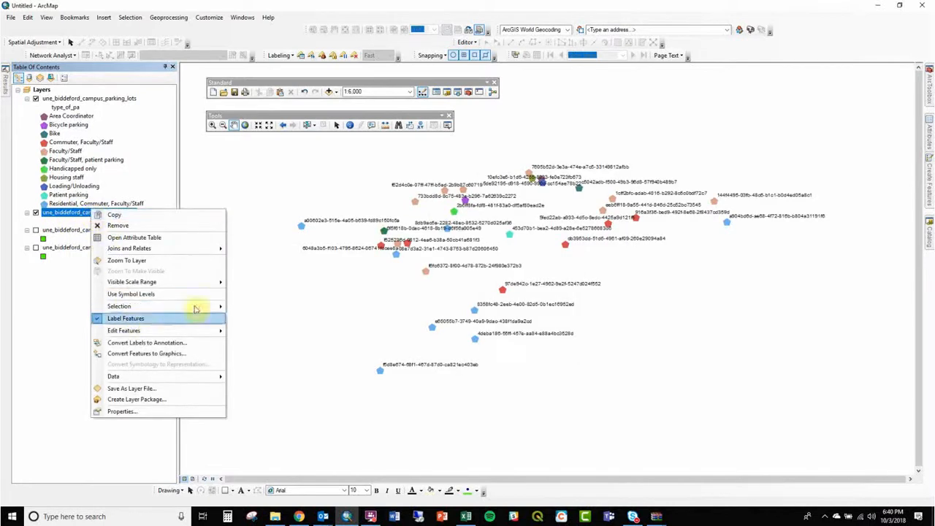
left_click(170, 411)
left_click(511, 149)
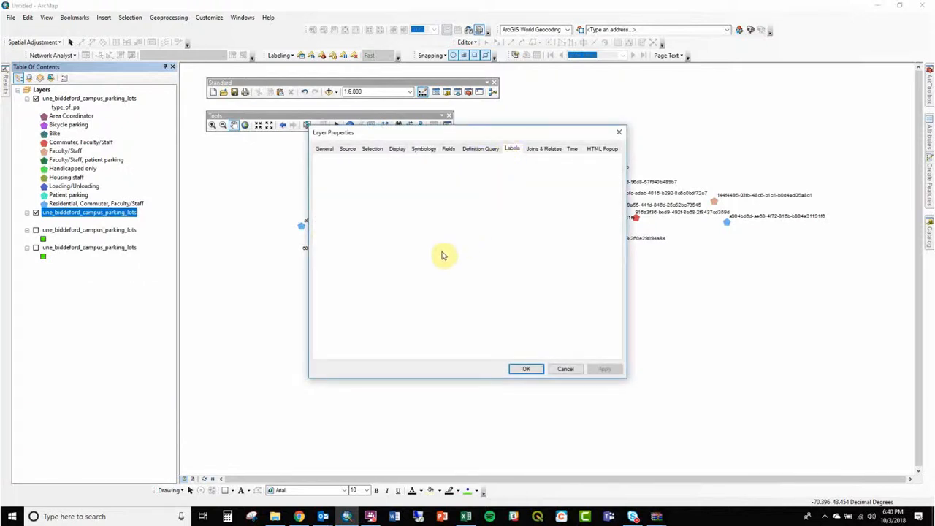
left_click(428, 227)
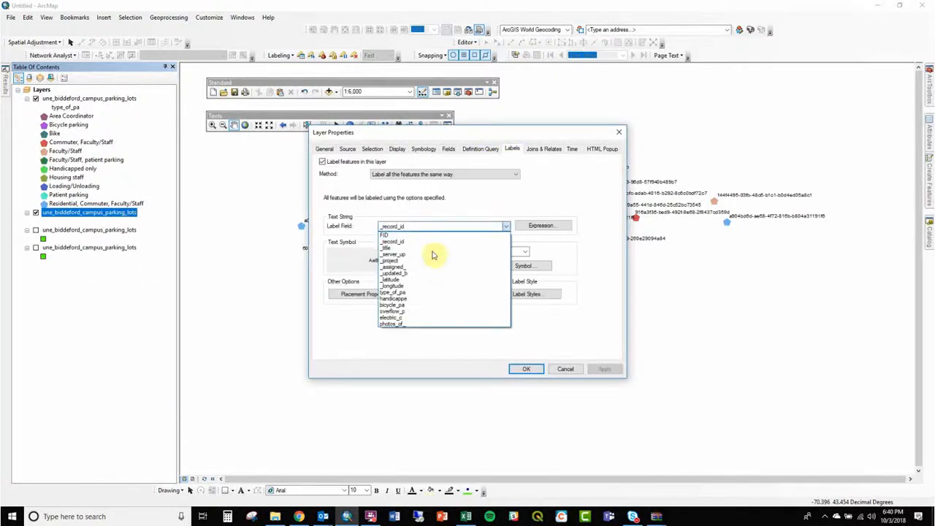
left_click(430, 305)
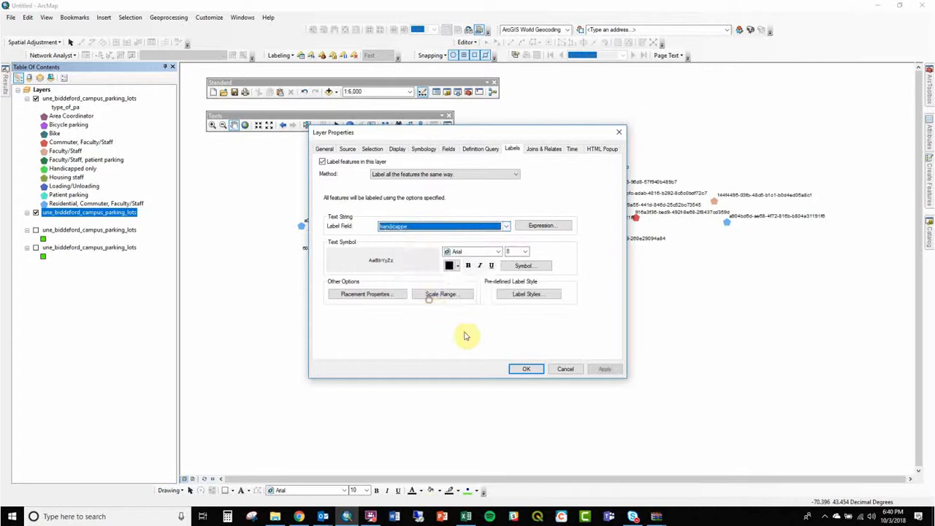
left_click(526, 369)
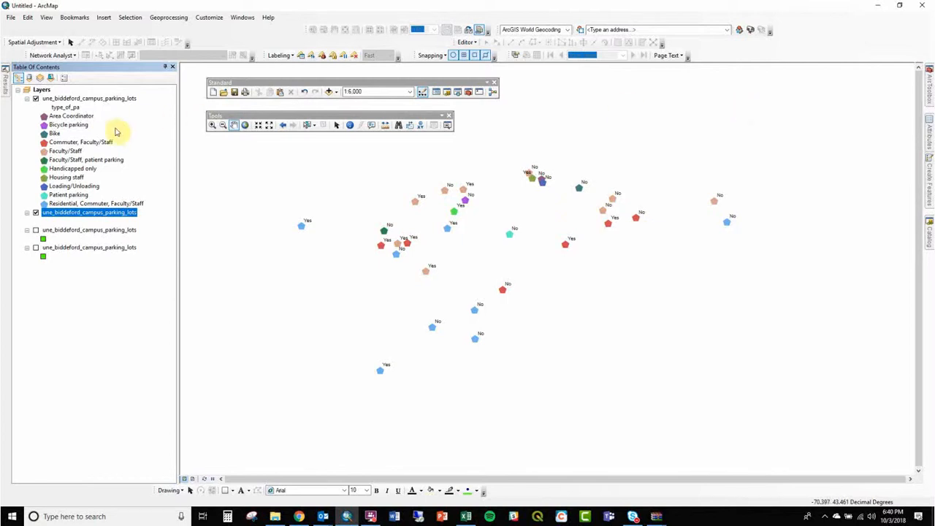
- Duplicate the third parking lots layer by copying it and pasting it into the Layers data frame
left_click(78, 231, "ctrl")
right_click(78, 231)
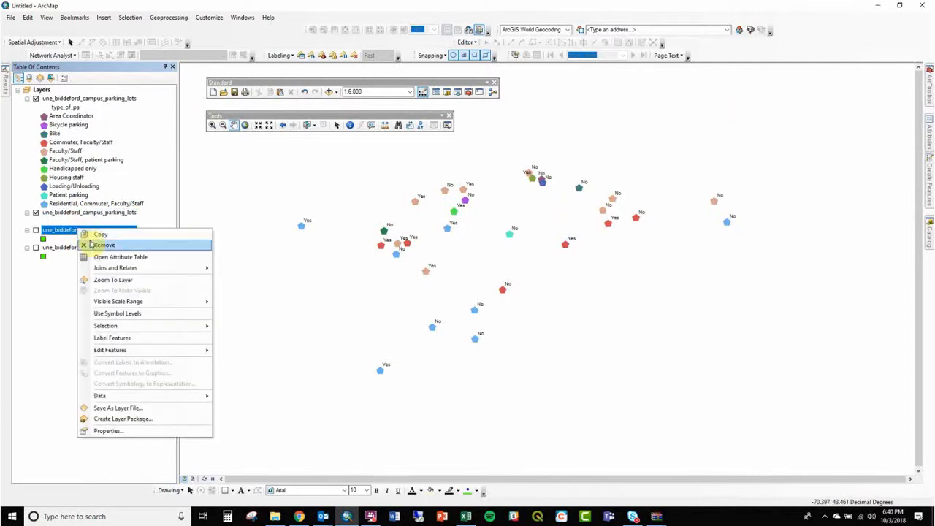
left_click(100, 234)
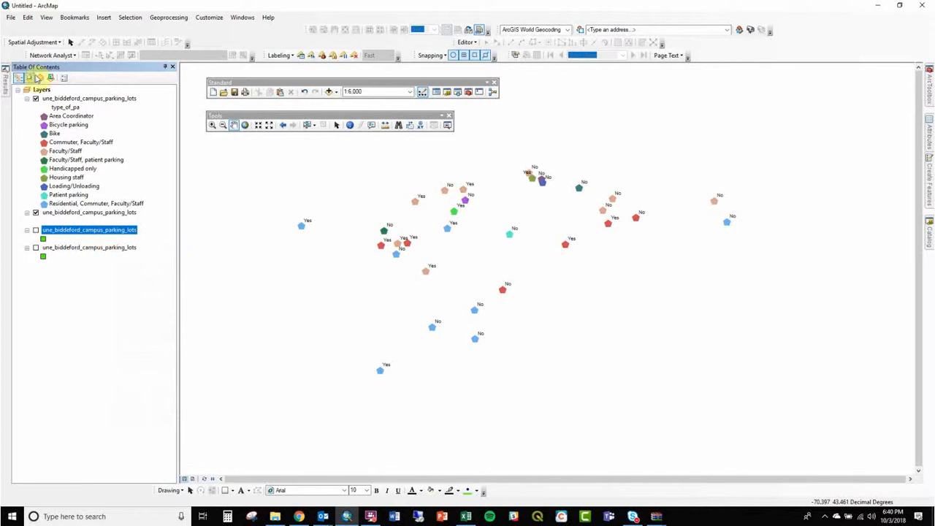
right_click(42, 90)
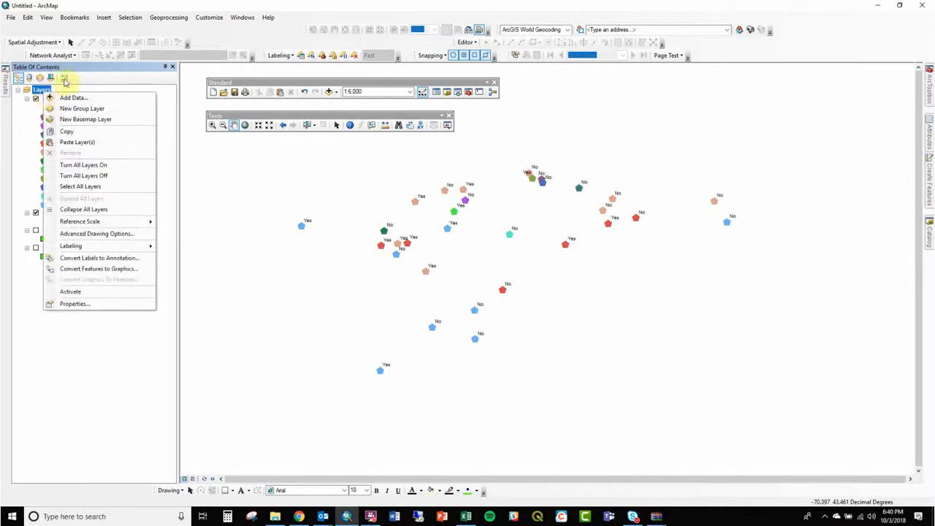
left_click(78, 143)
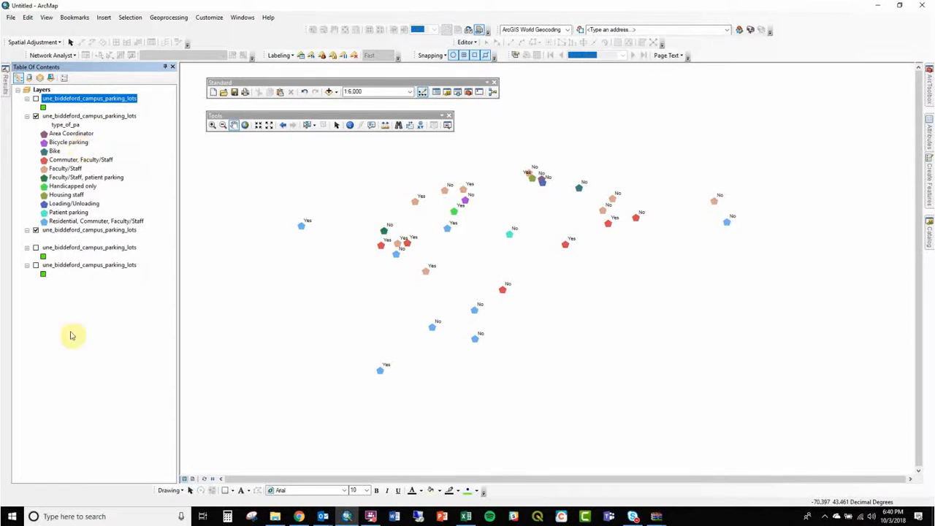
left_click(371, 517)
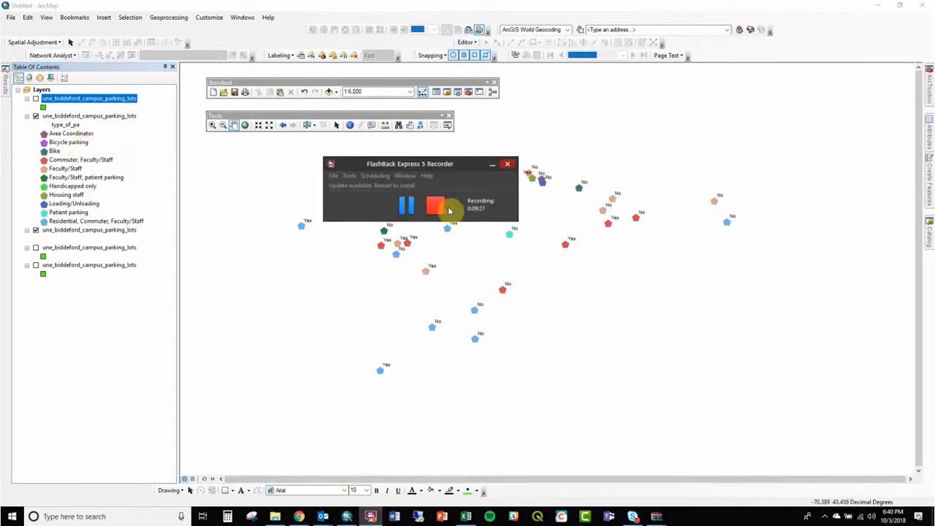